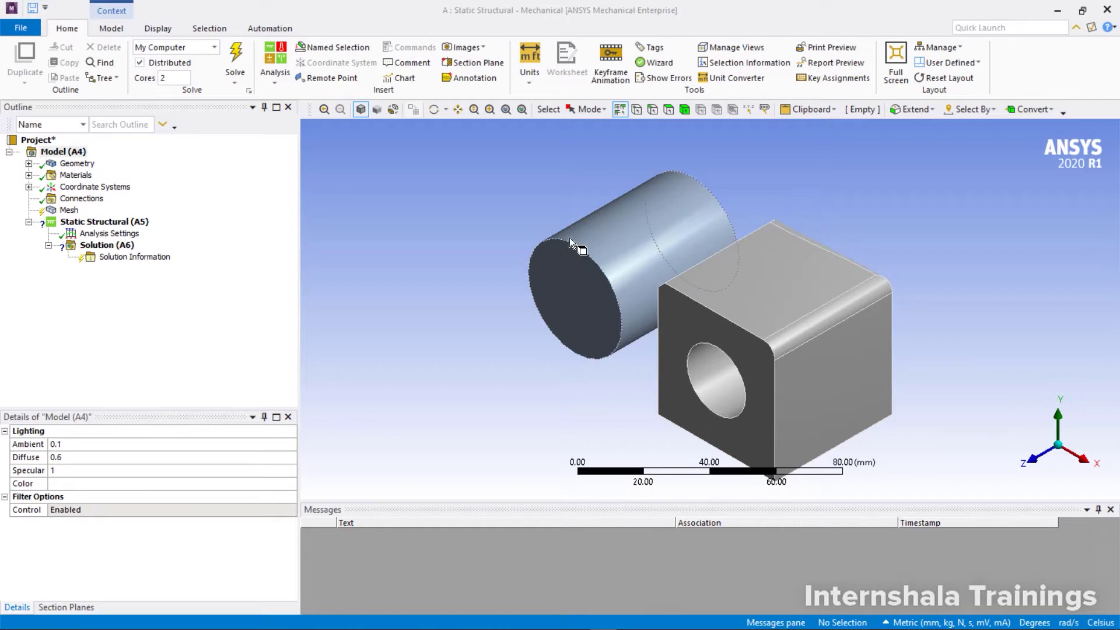
Insert a mesh method and scope it to both the cylinder and the block with the hole
right_click(70, 211)
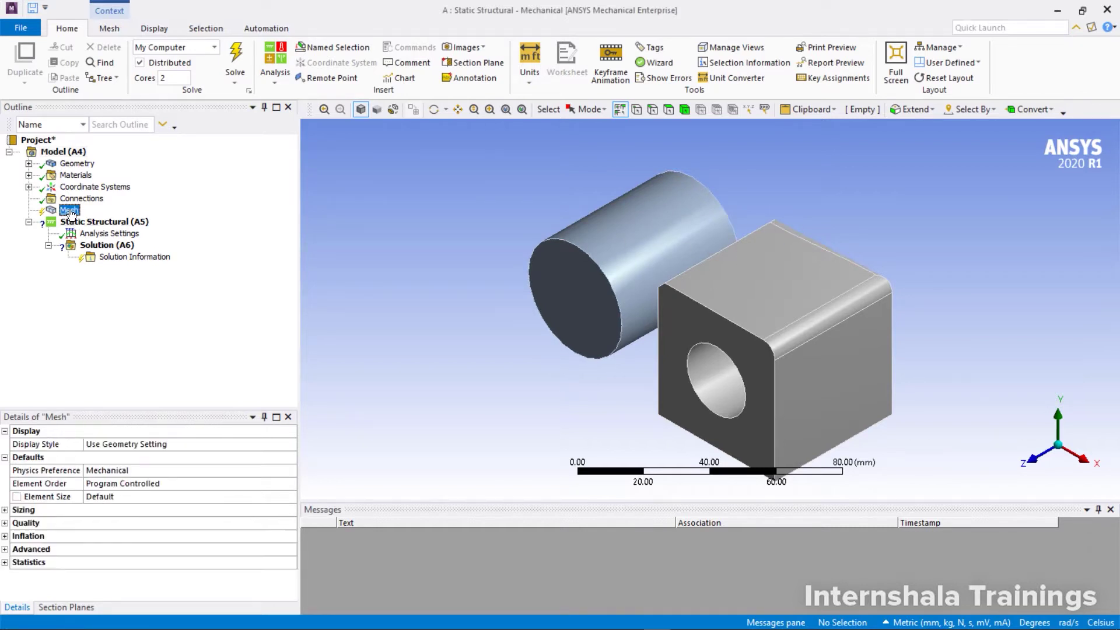
mouse_move(101, 220)
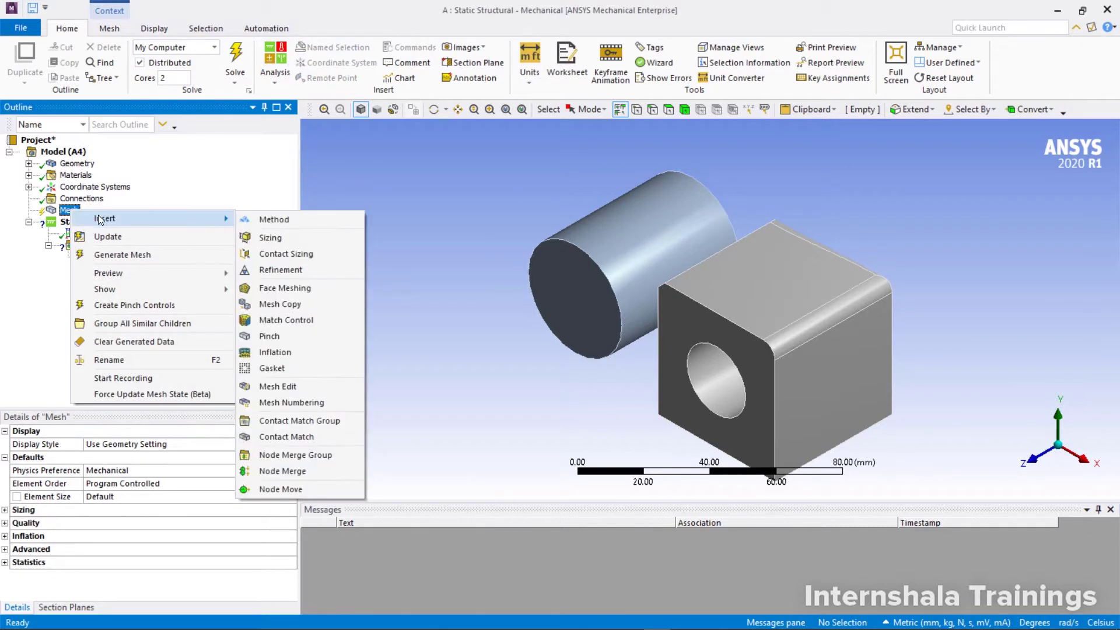
click(264, 223)
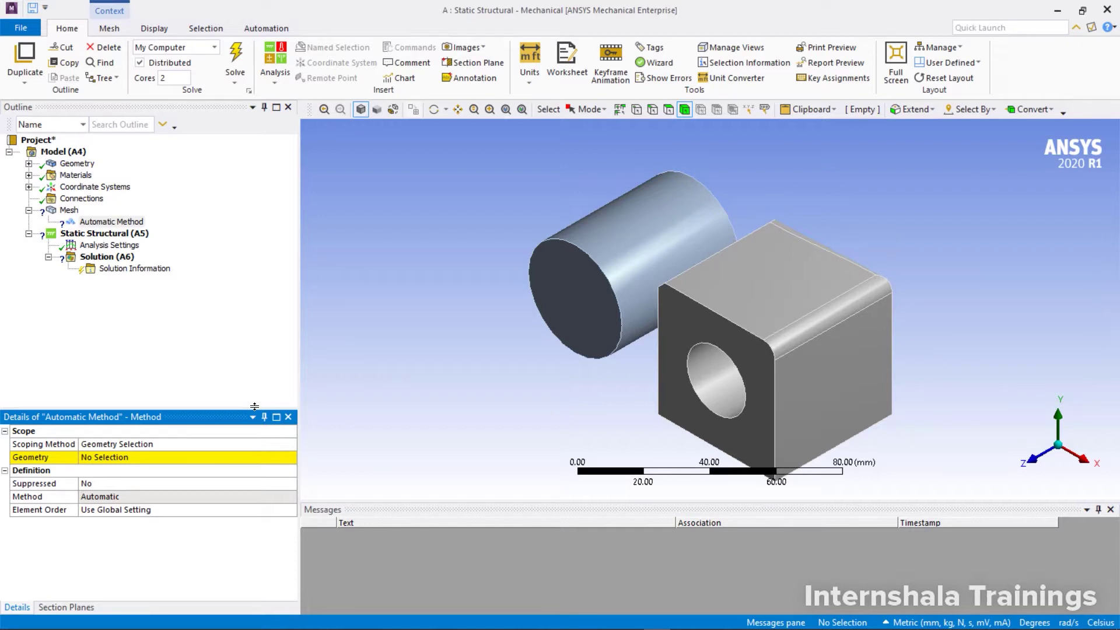
scroll(811, 345, down, 2)
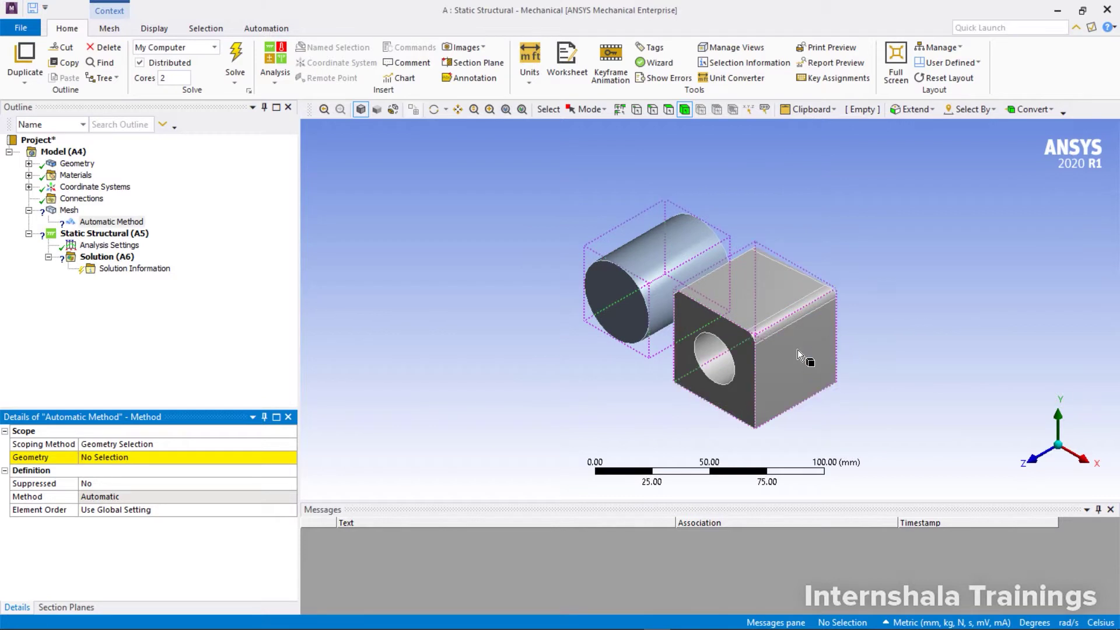
click(797, 349)
ctrl+click(657, 301)
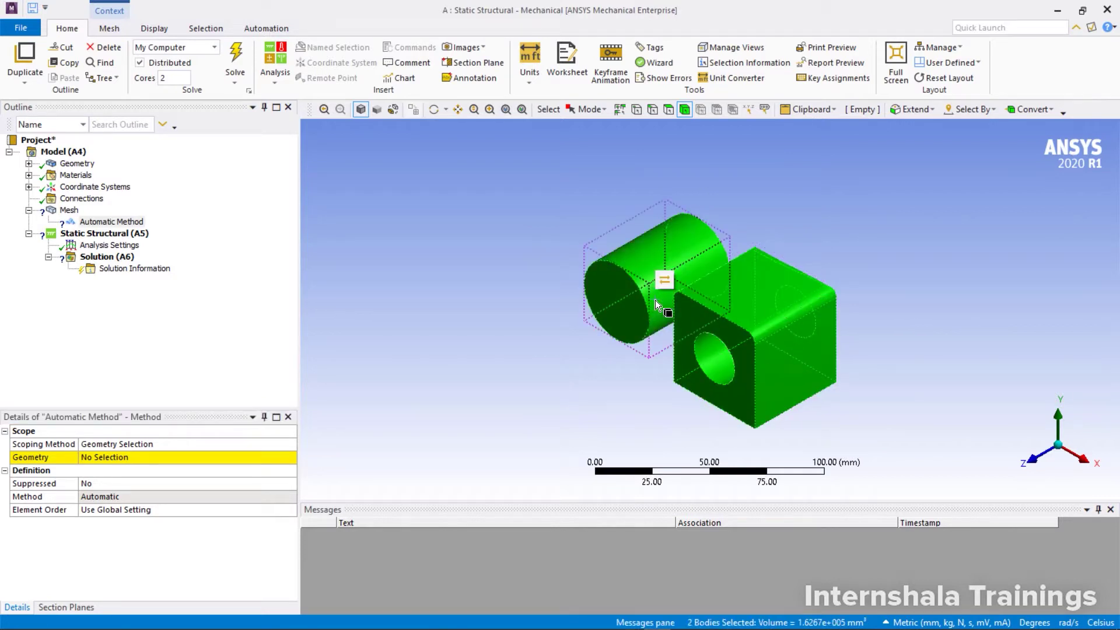
click(133, 456)
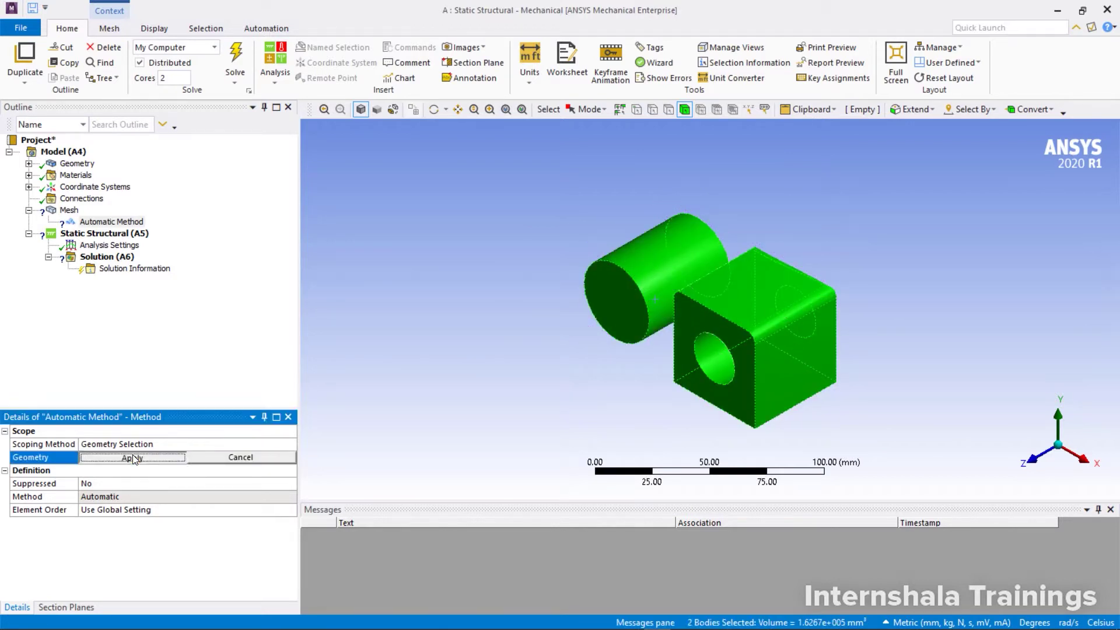
click(132, 457)
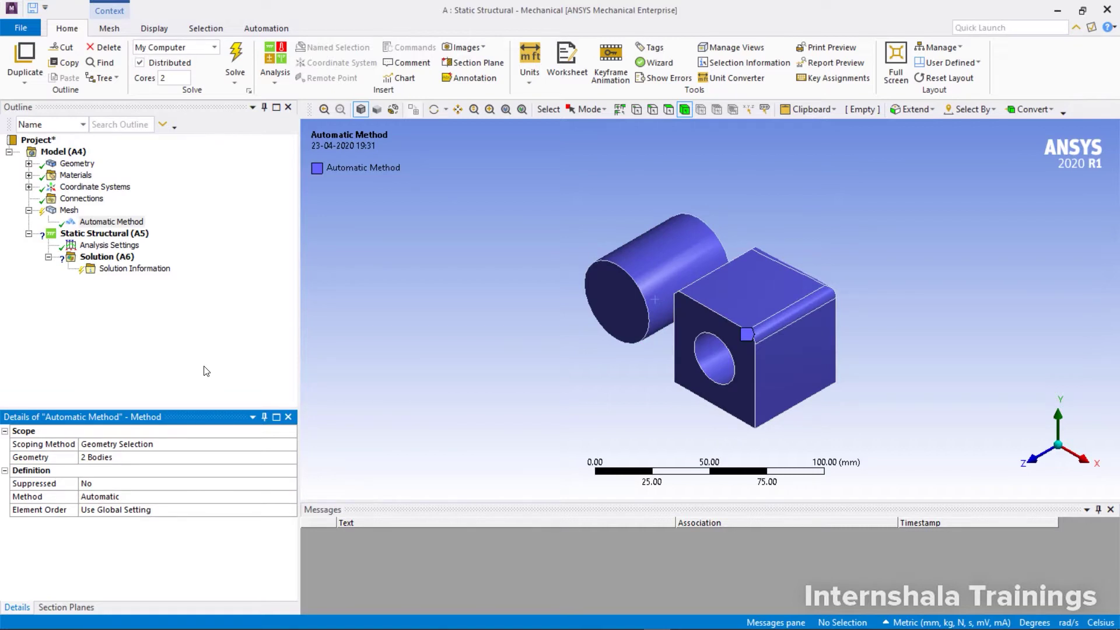
Set the mesh method to Sweep
click(260, 497)
click(290, 497)
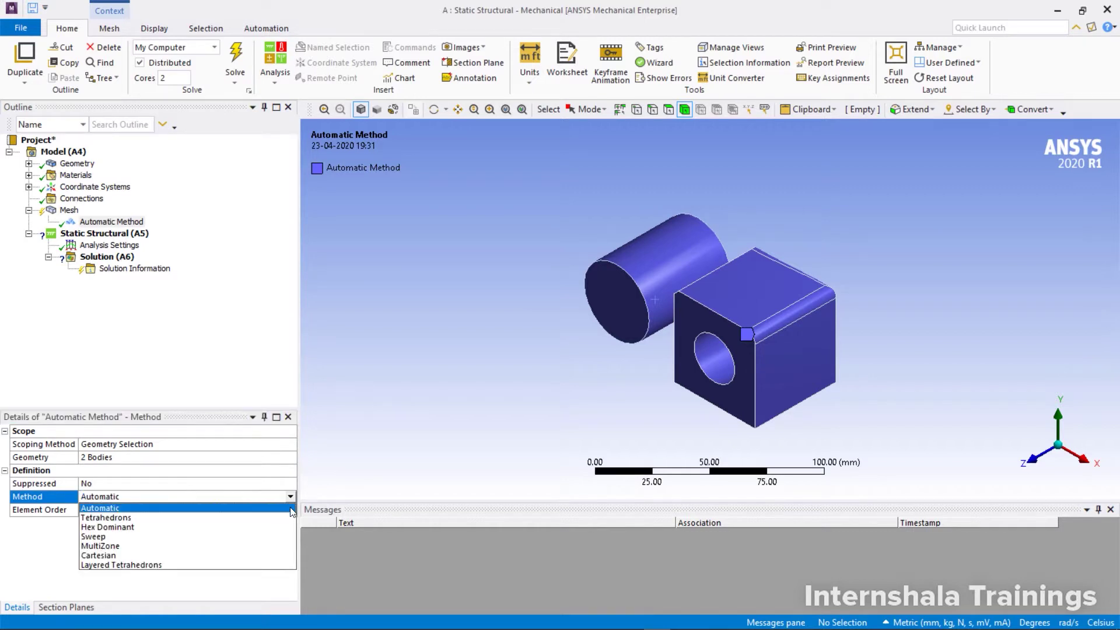
click(285, 536)
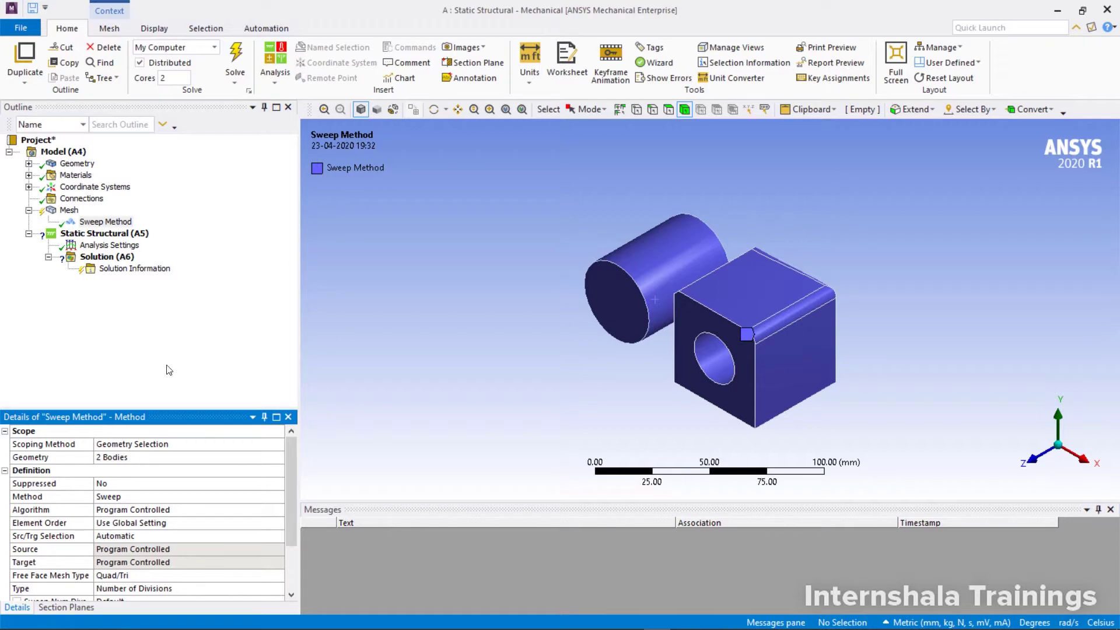
Try to generate the mesh with the Sweep method applied to both bodies
right_click(69, 211)
click(110, 255)
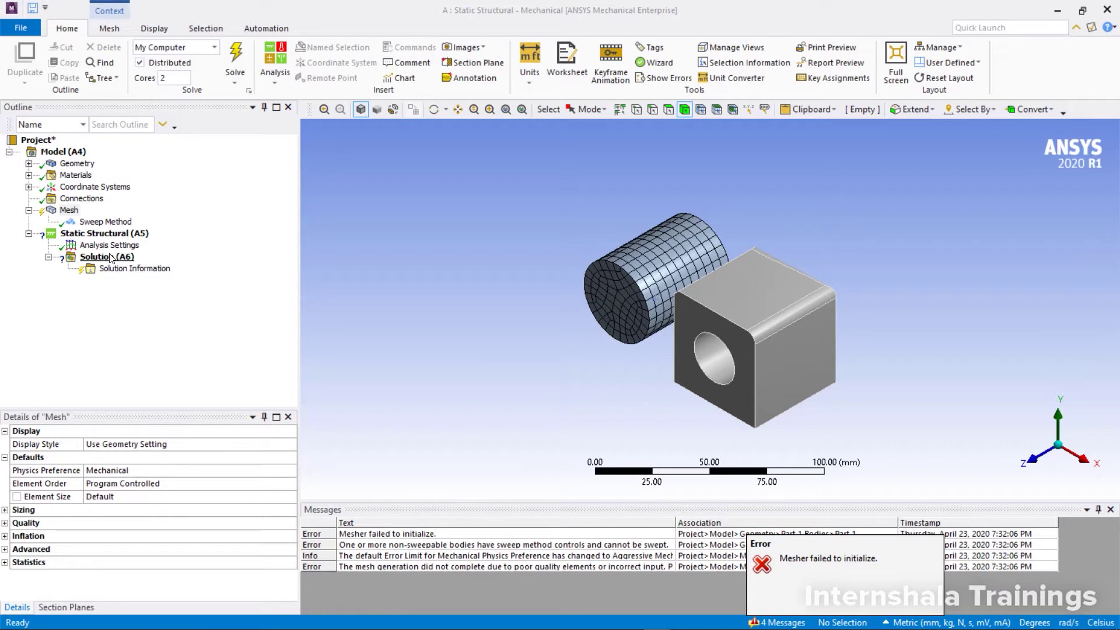
click(825, 575)
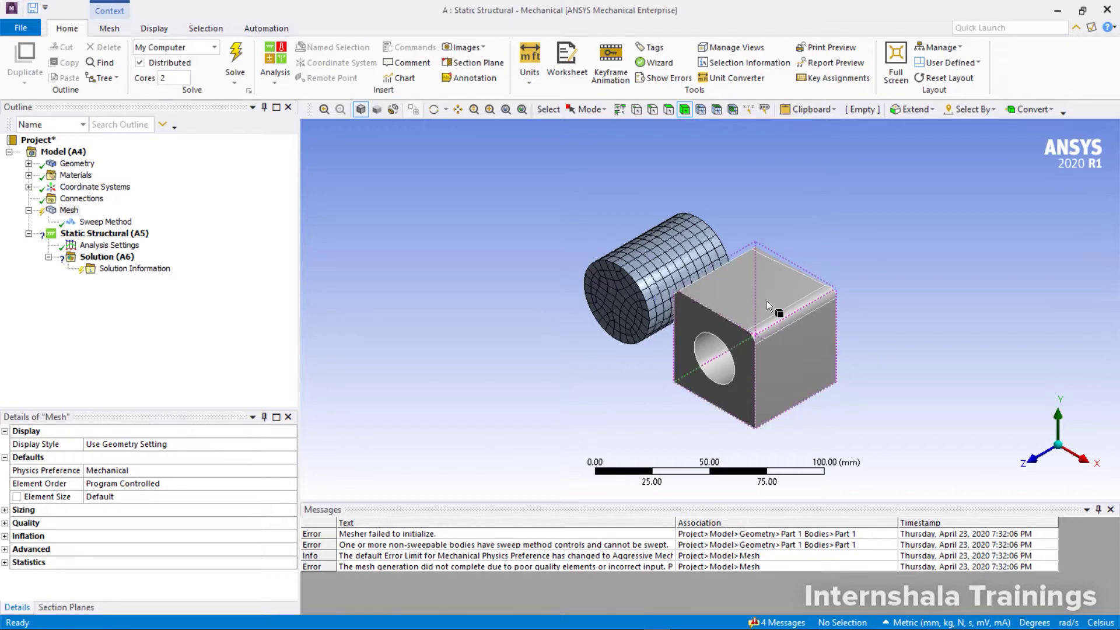
Show the sweepable bodies of the mesh and examine which body is highlighted
click(105, 222)
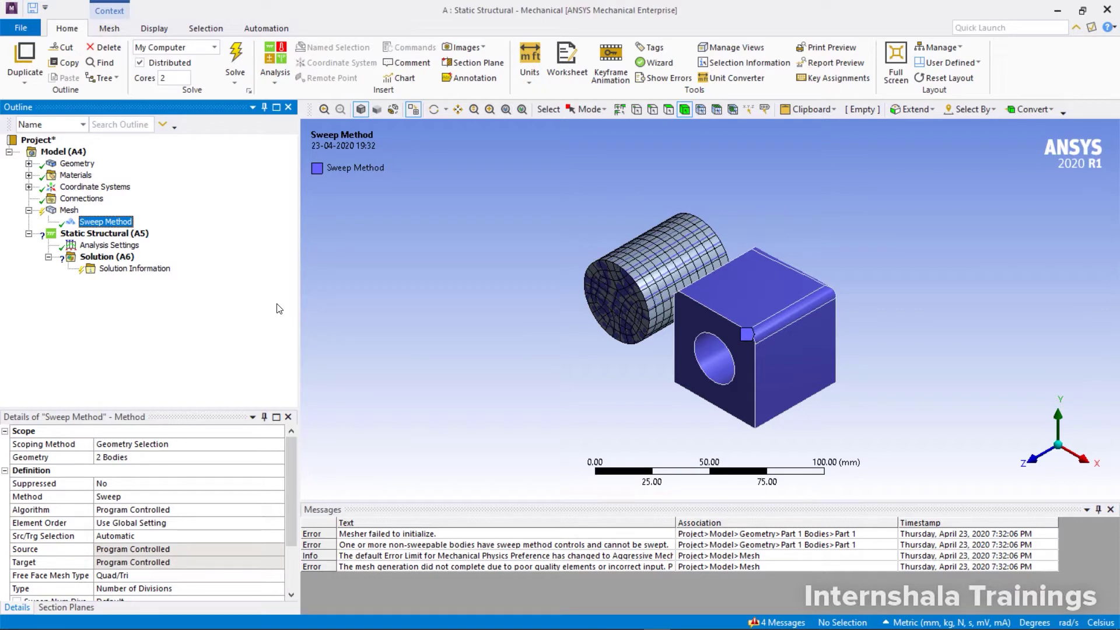
click(70, 211)
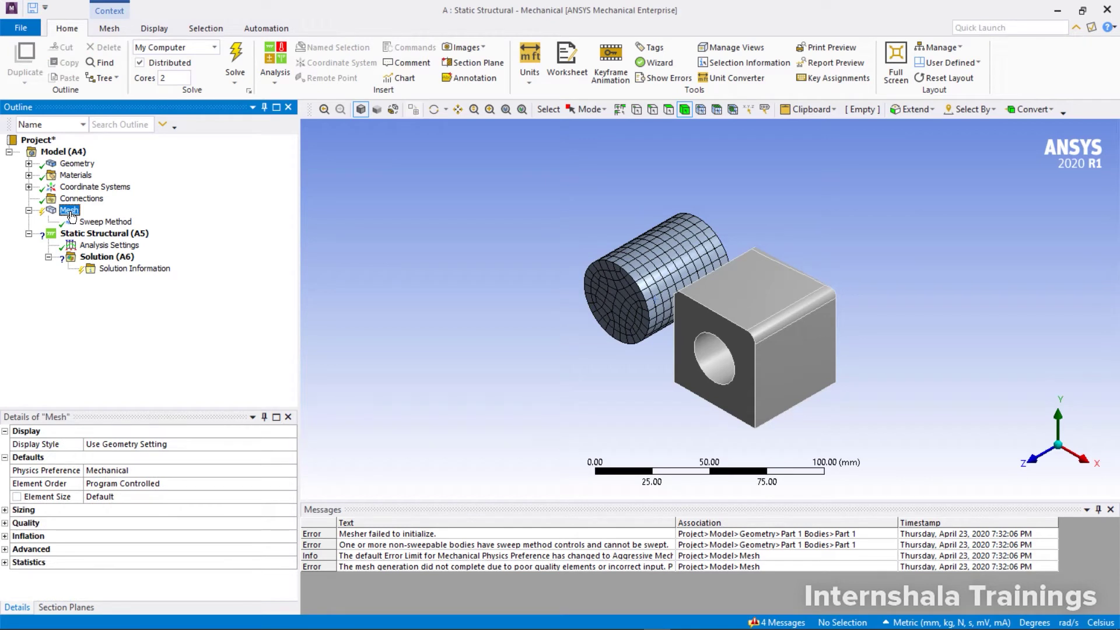
right_click(71, 215)
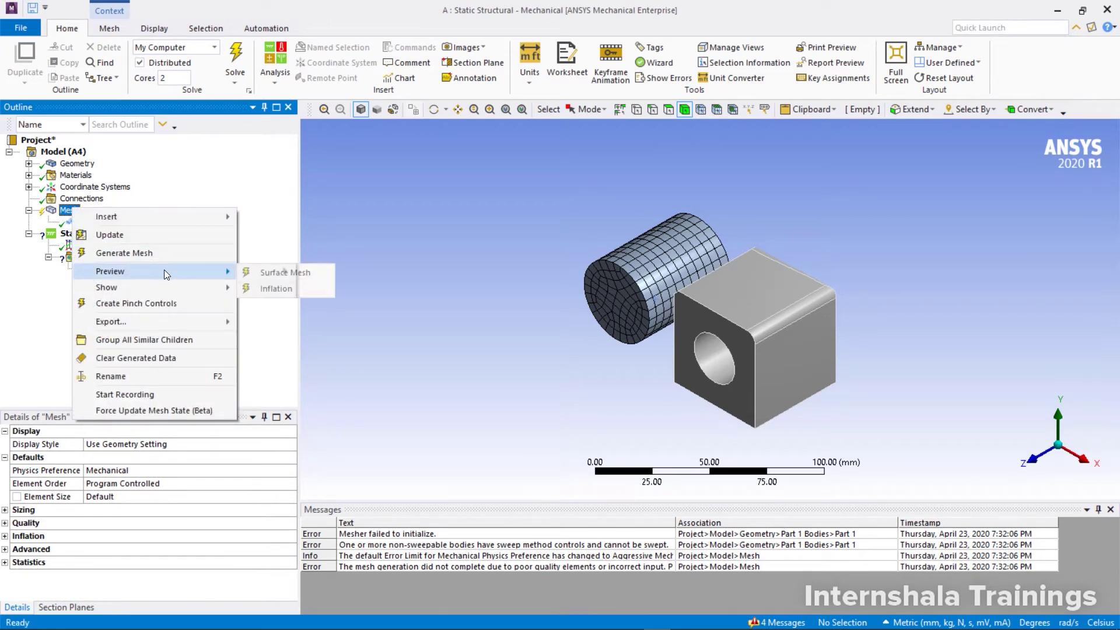
mouse_move(188, 287)
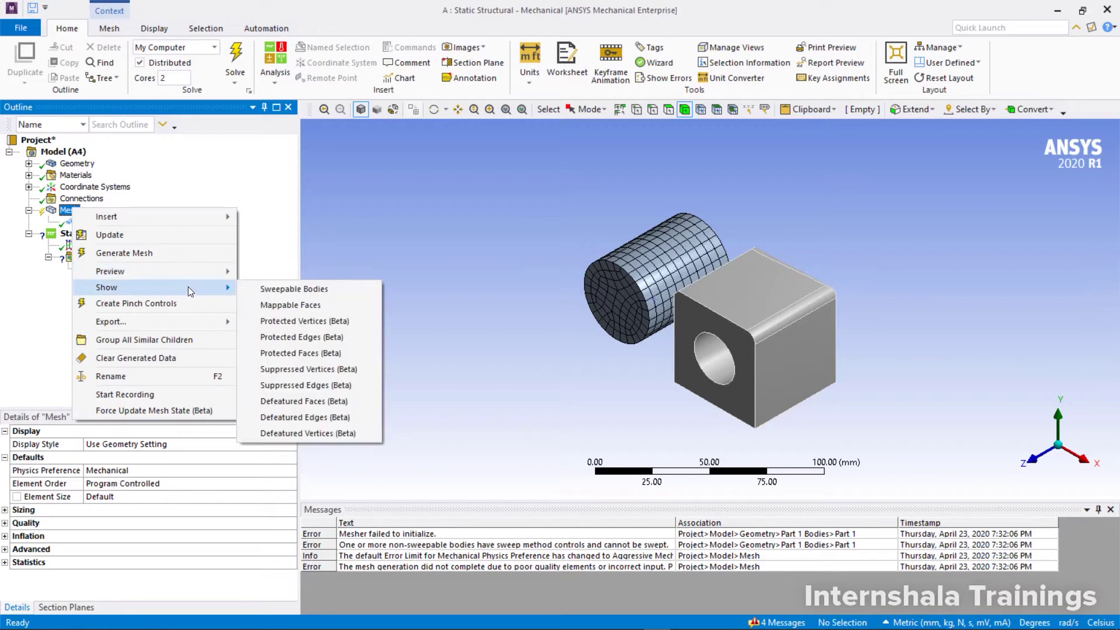
click(282, 288)
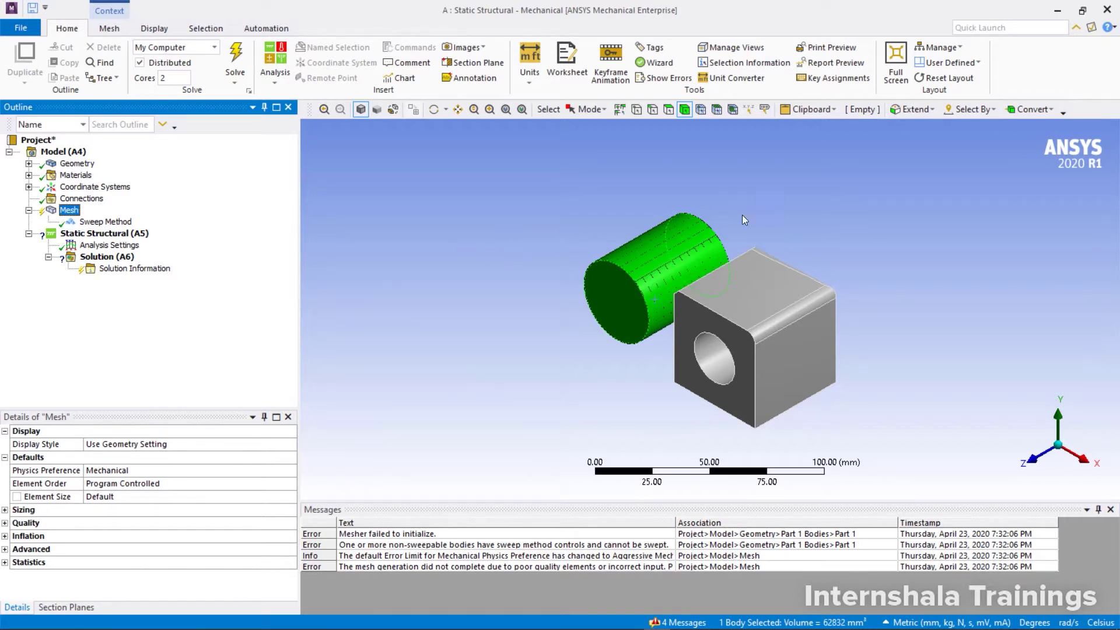
scroll(661, 271, up, 3)
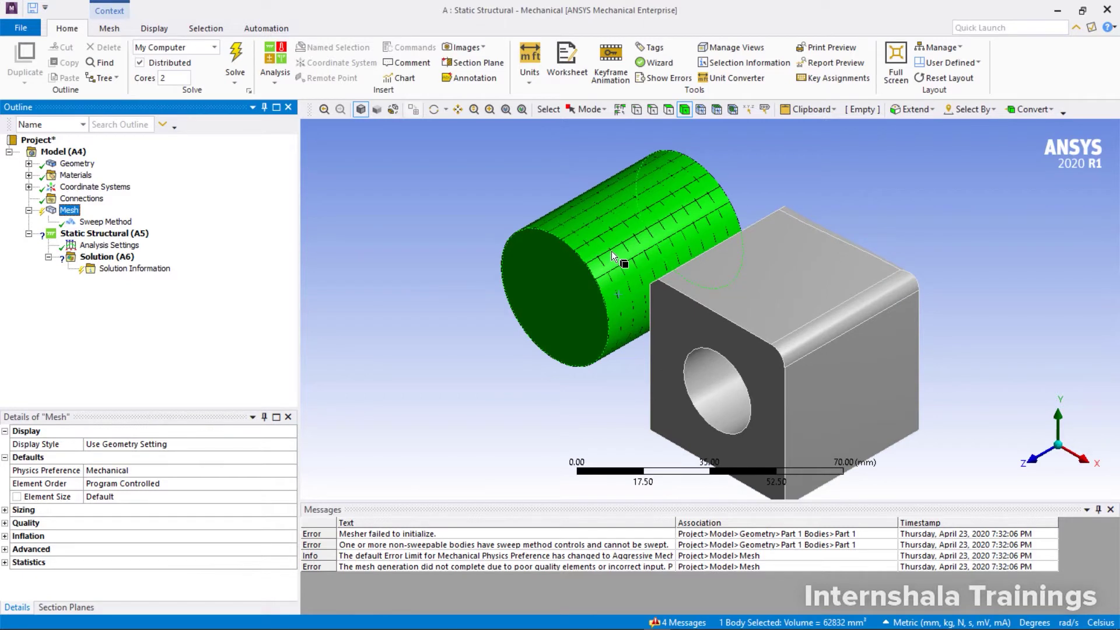
scroll(612, 251, down, 3)
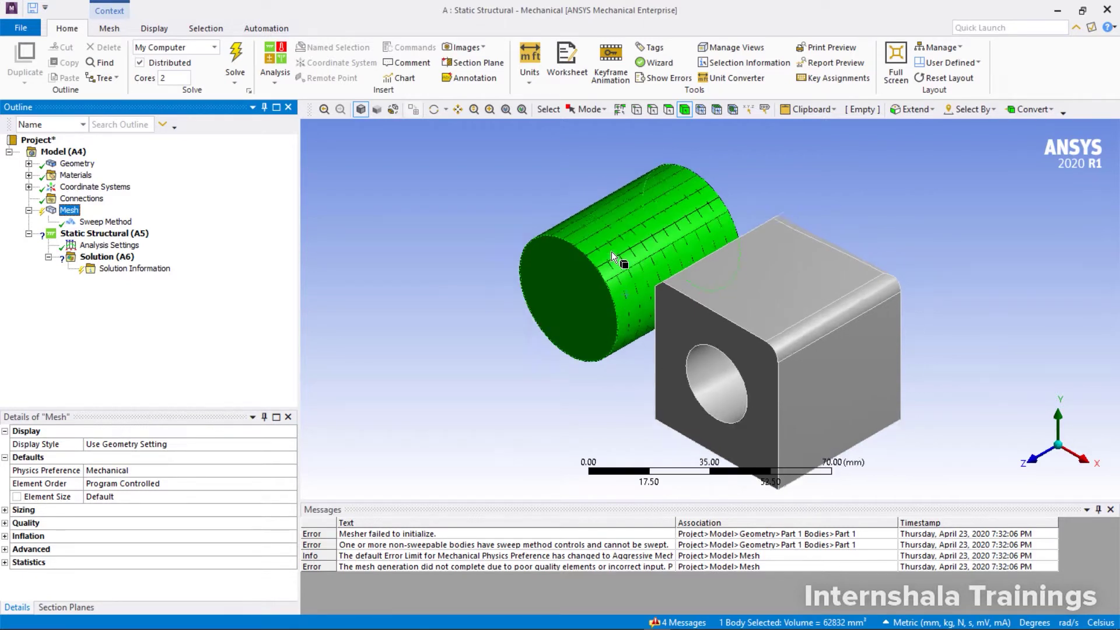
click(666, 247)
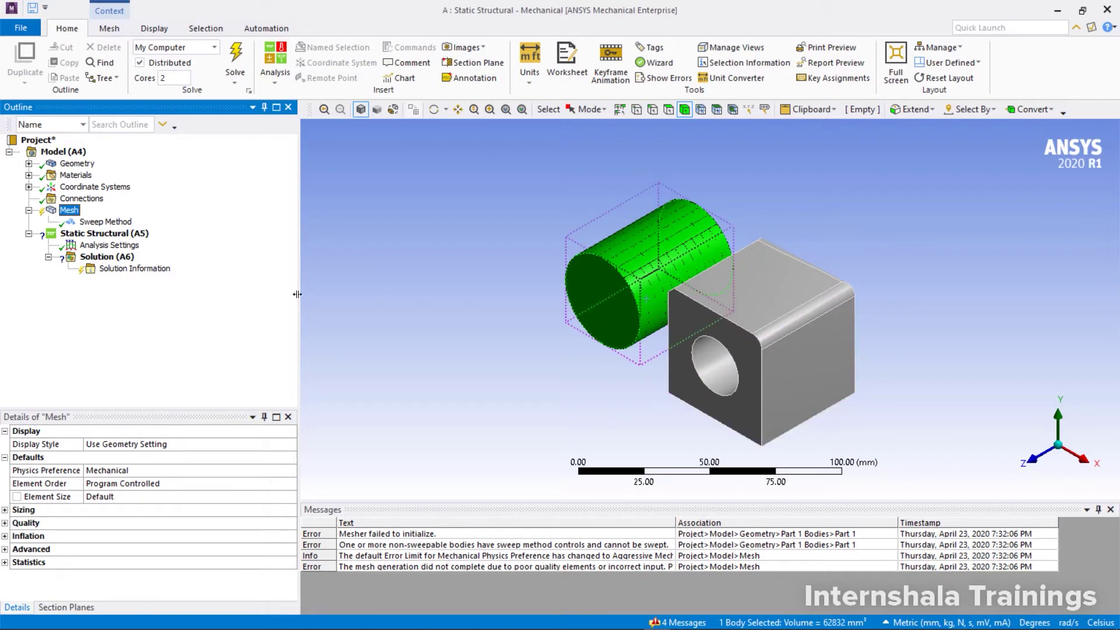
Rescope the Sweep method to the cylinder only and generate the mesh
click(110, 226)
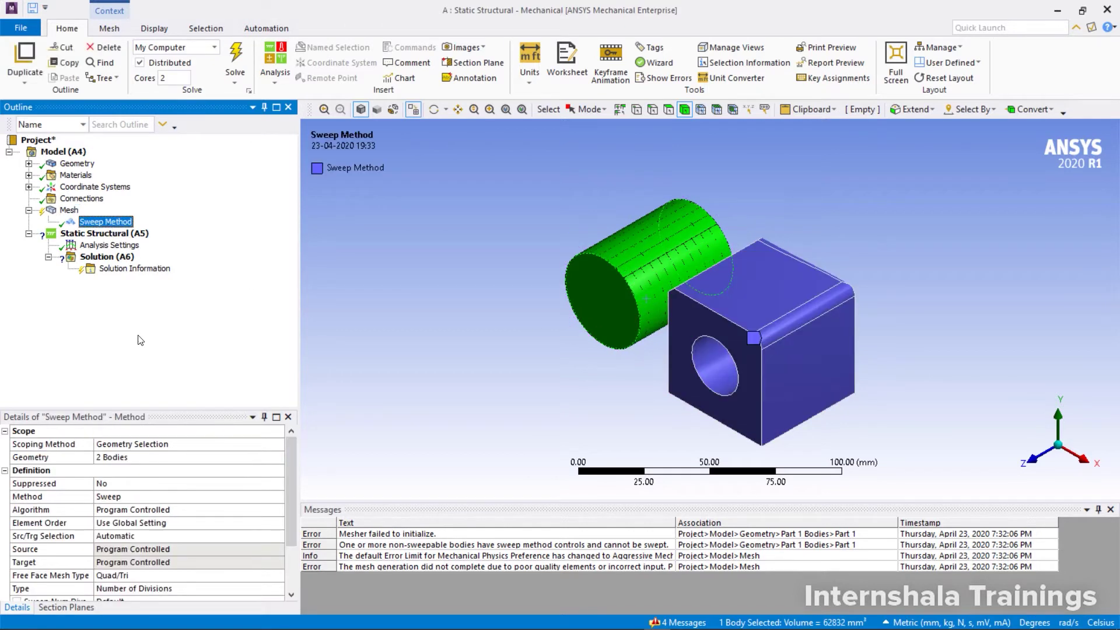
click(136, 458)
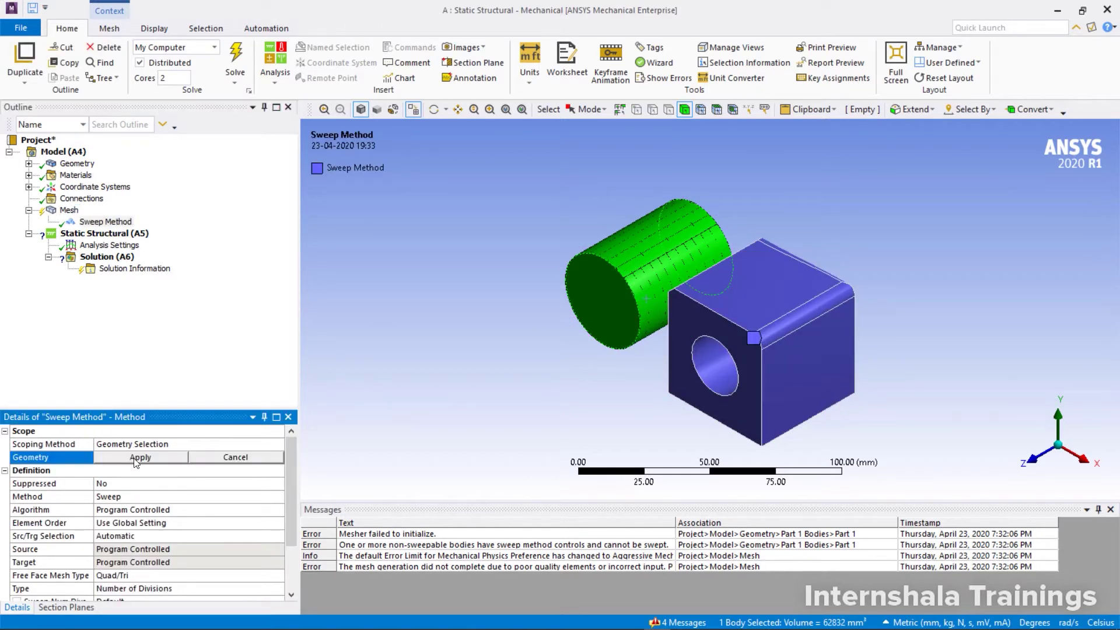
click(629, 273)
click(173, 459)
right_click(66, 210)
click(96, 255)
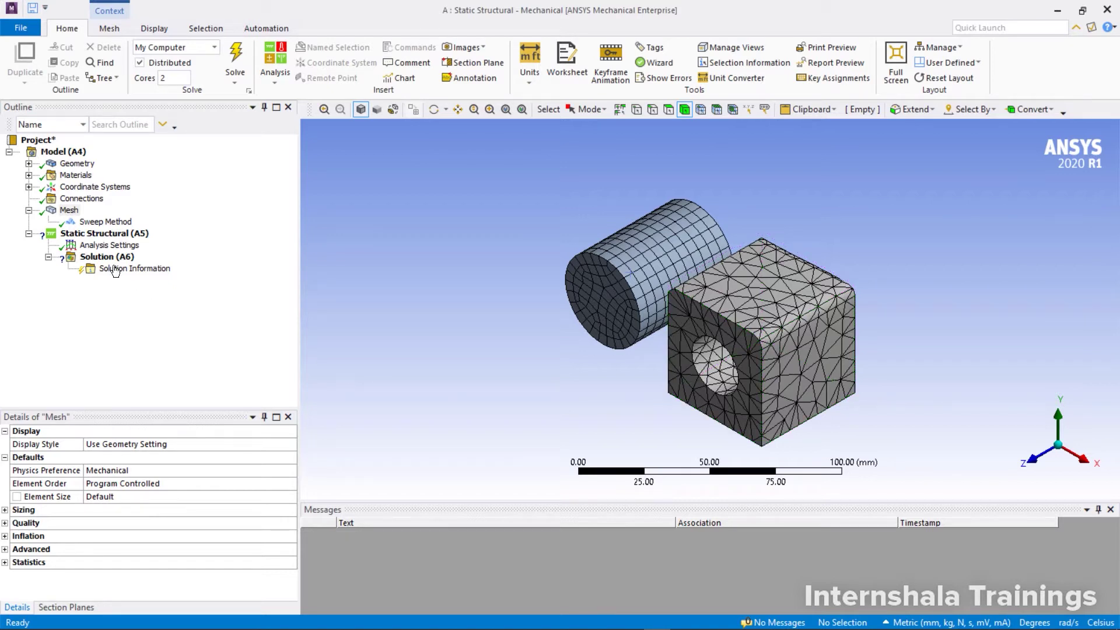
Show the sweepable bodies again on the generated mesh
right_click(65, 211)
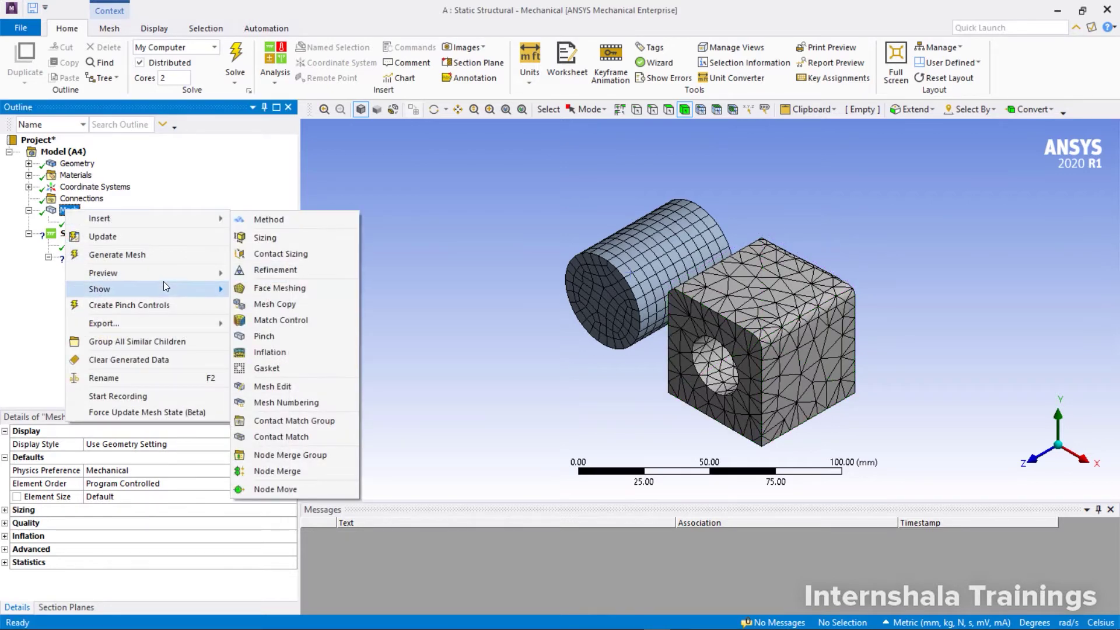
mouse_move(167, 286)
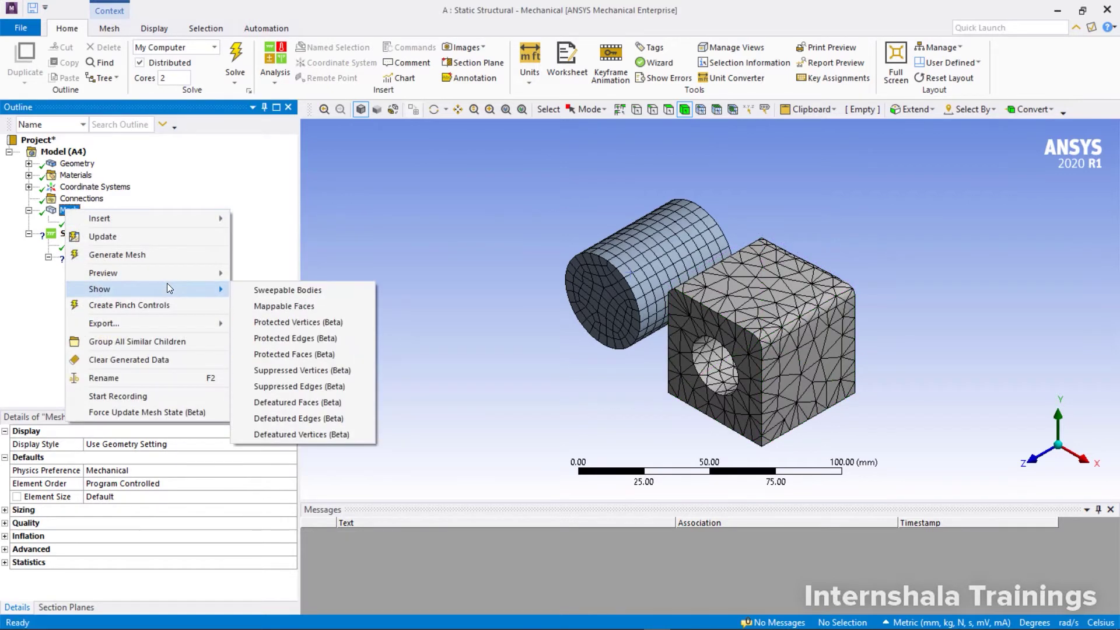
click(272, 290)
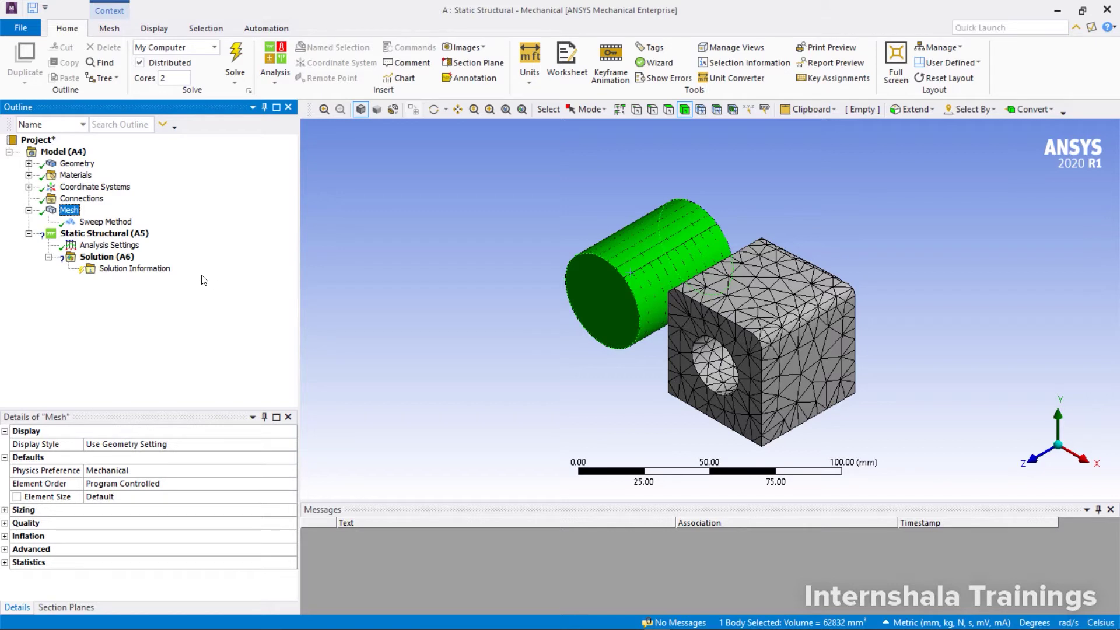
Set the Sweep method's source/target selection to Manual Source and Target
click(114, 222)
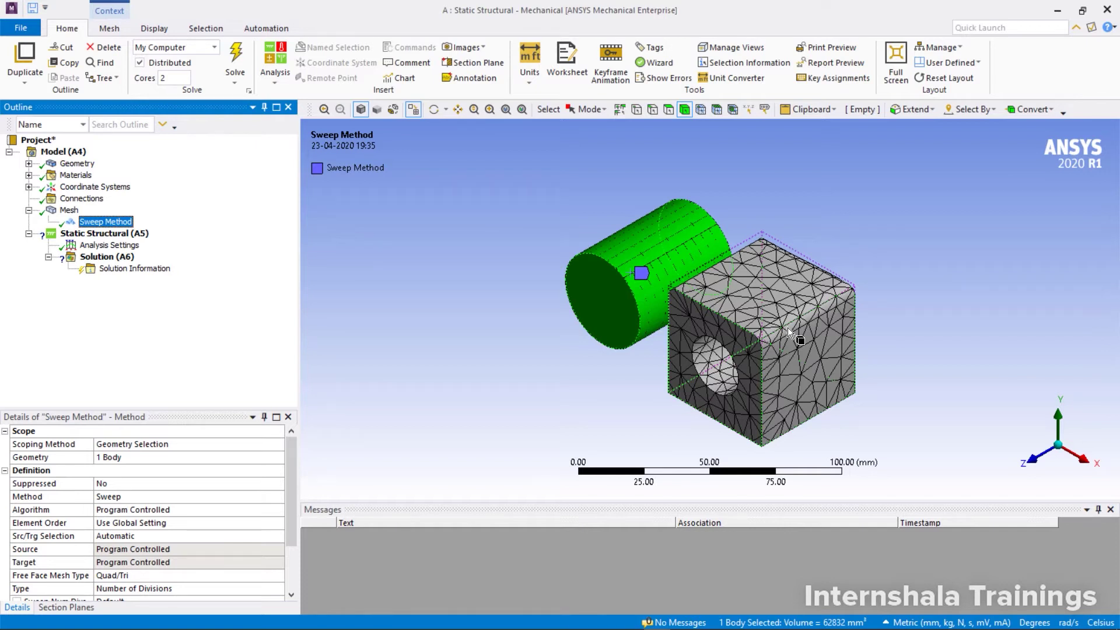
click(187, 535)
click(282, 538)
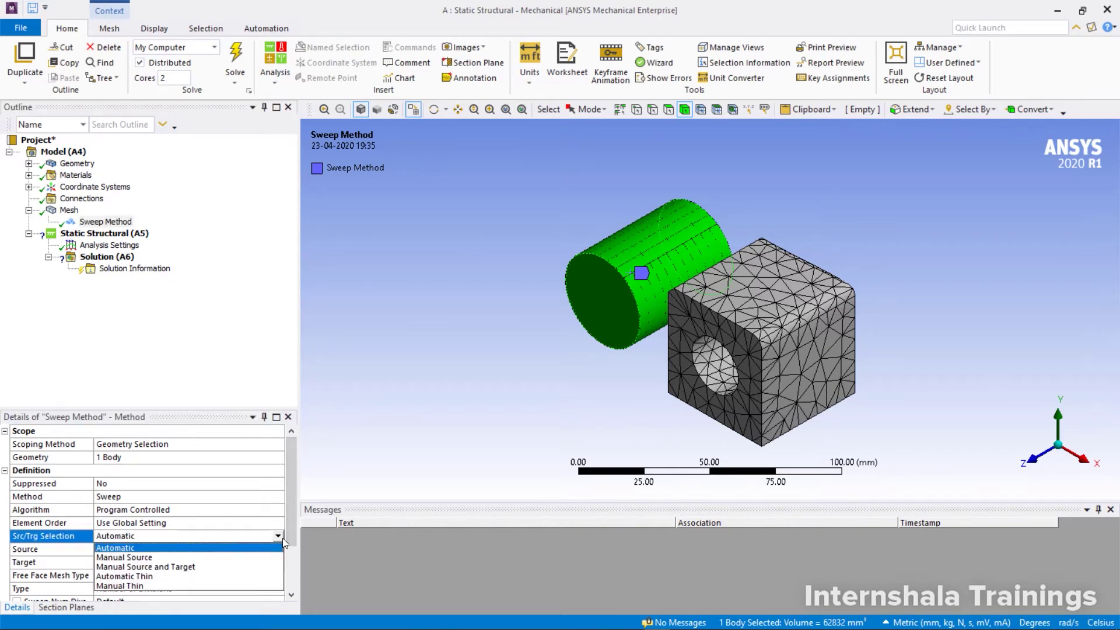
click(278, 566)
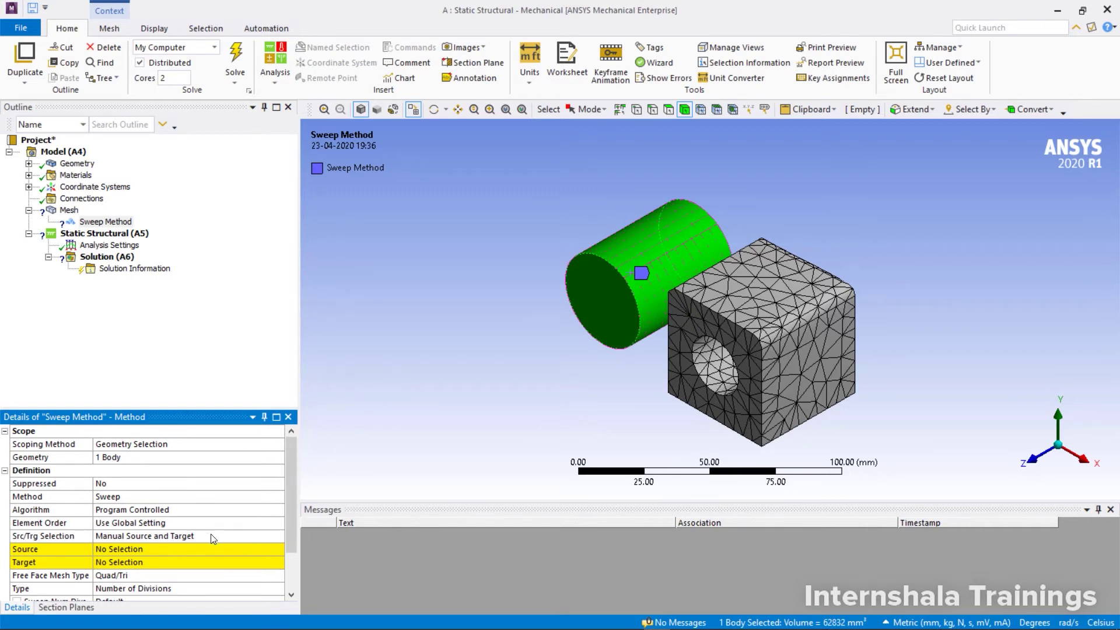
Return the Sweep method's source/target selection to Automatic
click(265, 534)
click(277, 537)
click(264, 549)
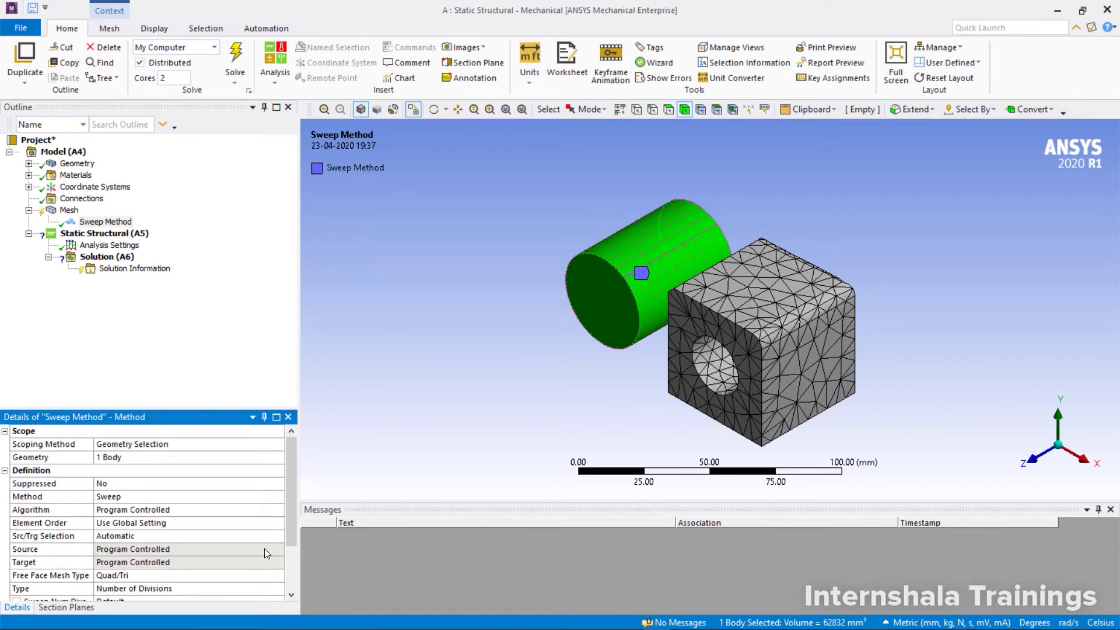
Set the Sweep method's source/target selection to Manual Source
click(278, 537)
click(278, 537)
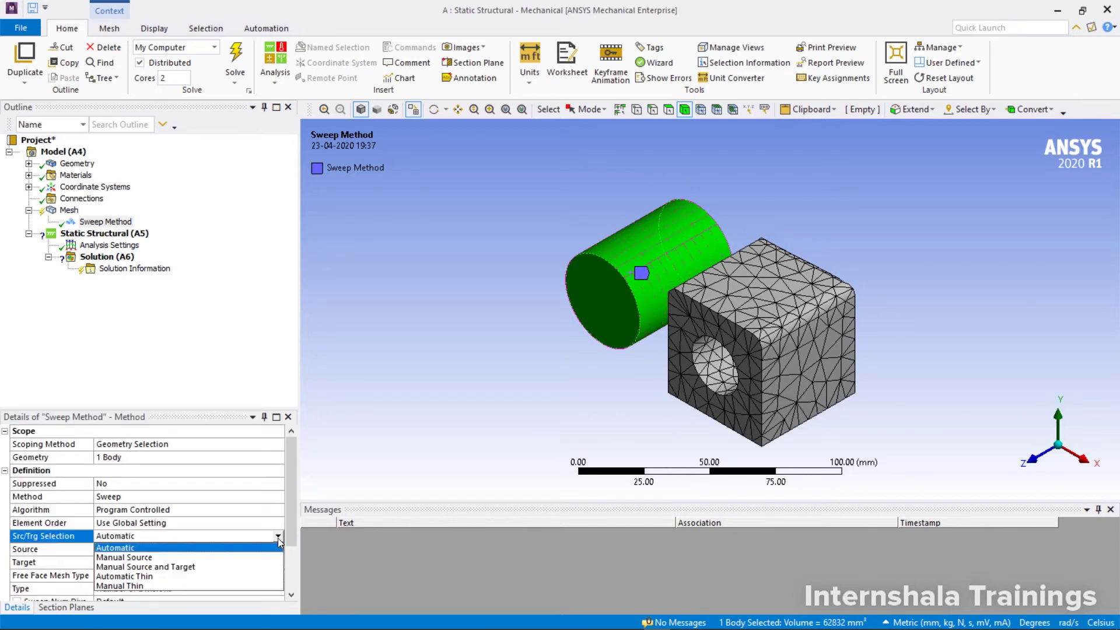
click(276, 558)
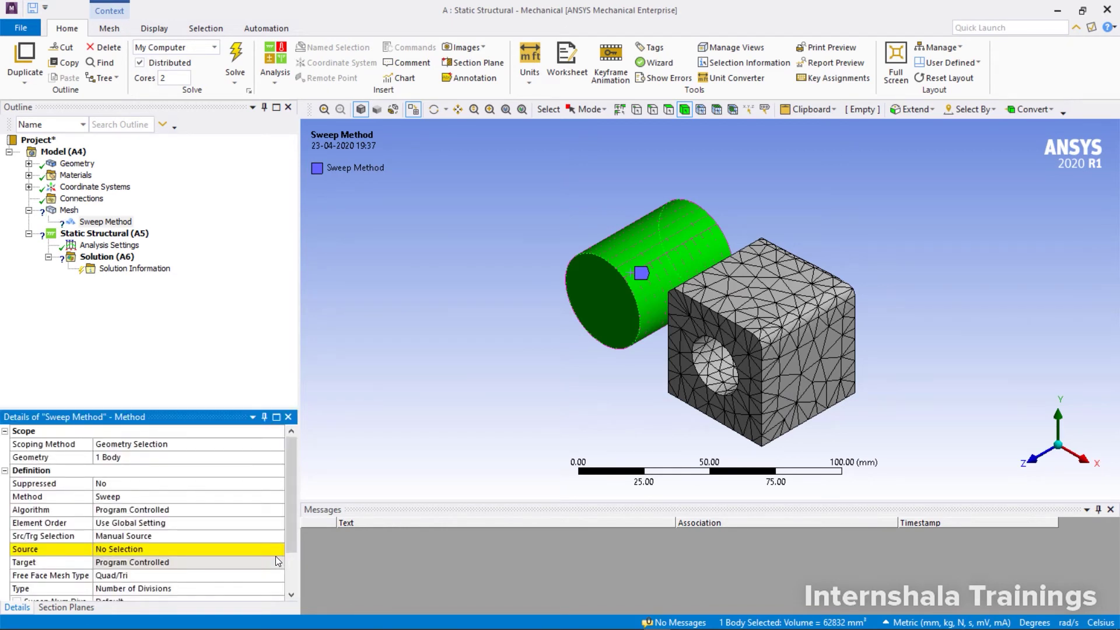
Select the cylinder's front circular face for the sweep source, and cancel the assignment
click(136, 546)
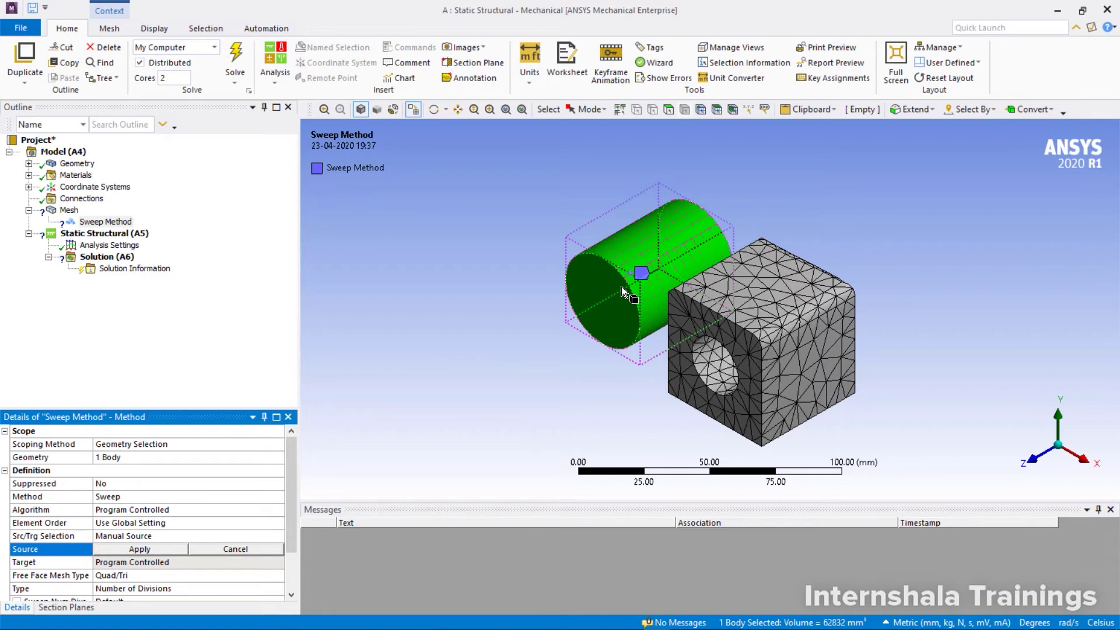
click(668, 110)
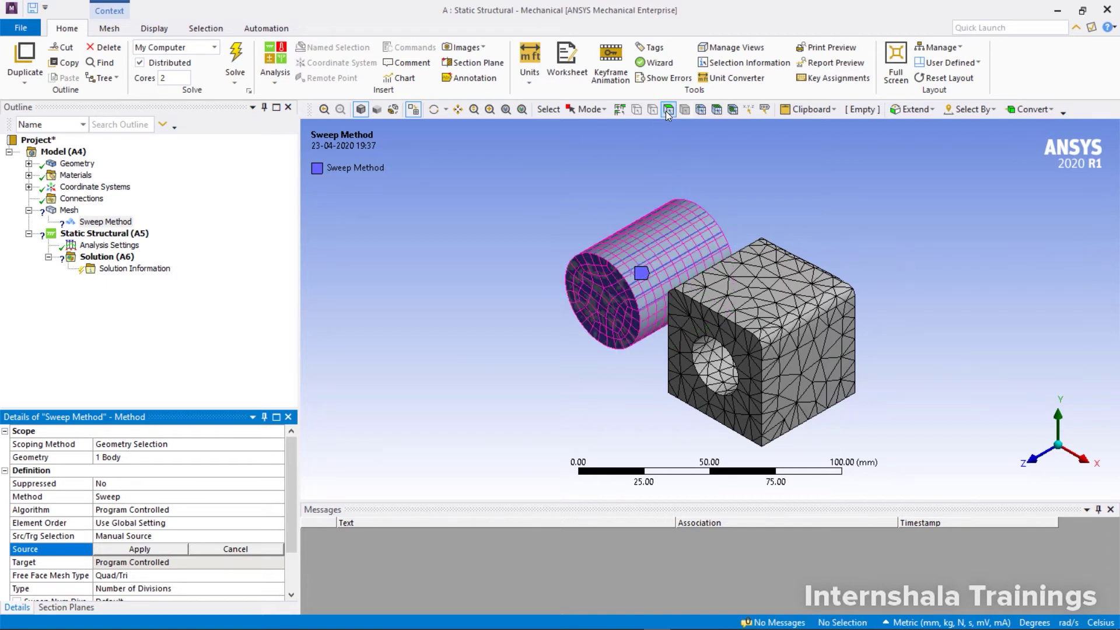
click(615, 283)
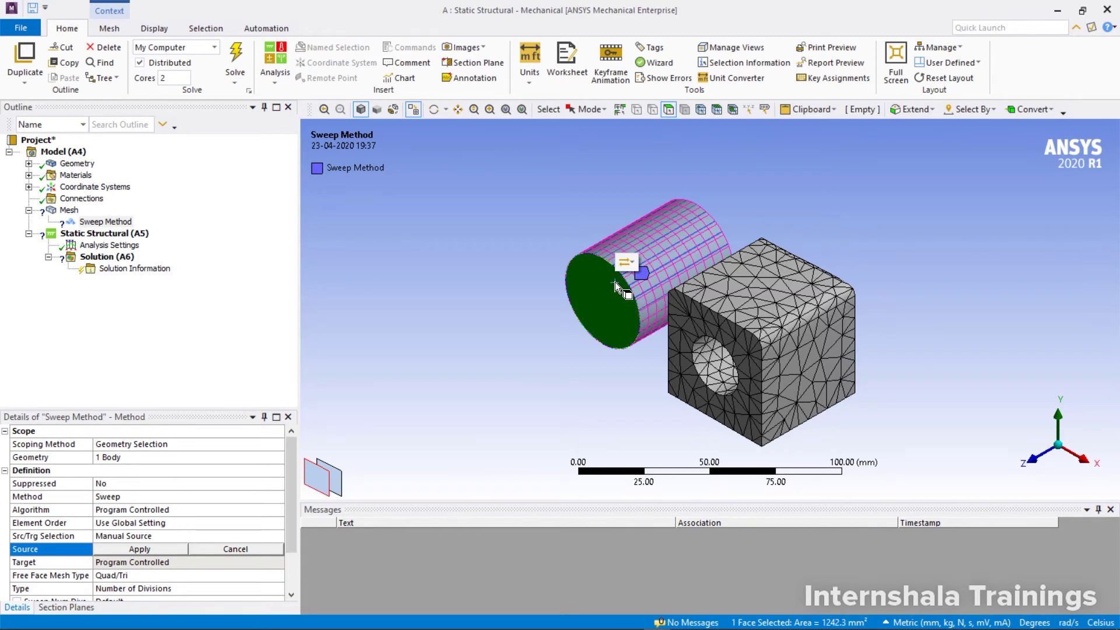
click(235, 549)
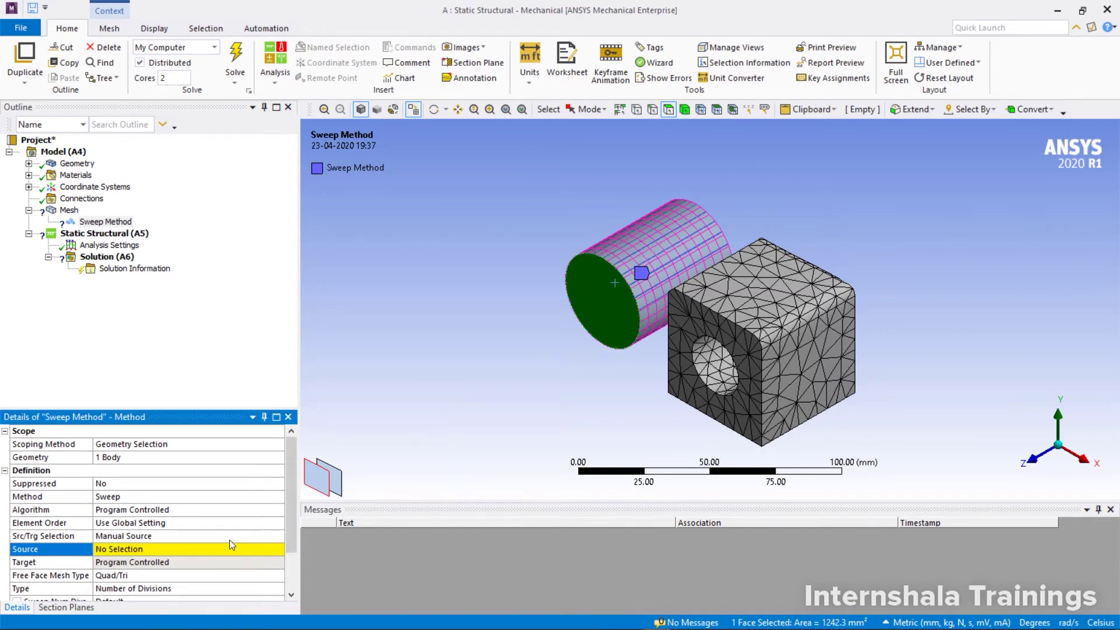
Set the Sweep method's source/target selection to Manual Source and Target
click(249, 534)
click(275, 537)
click(269, 570)
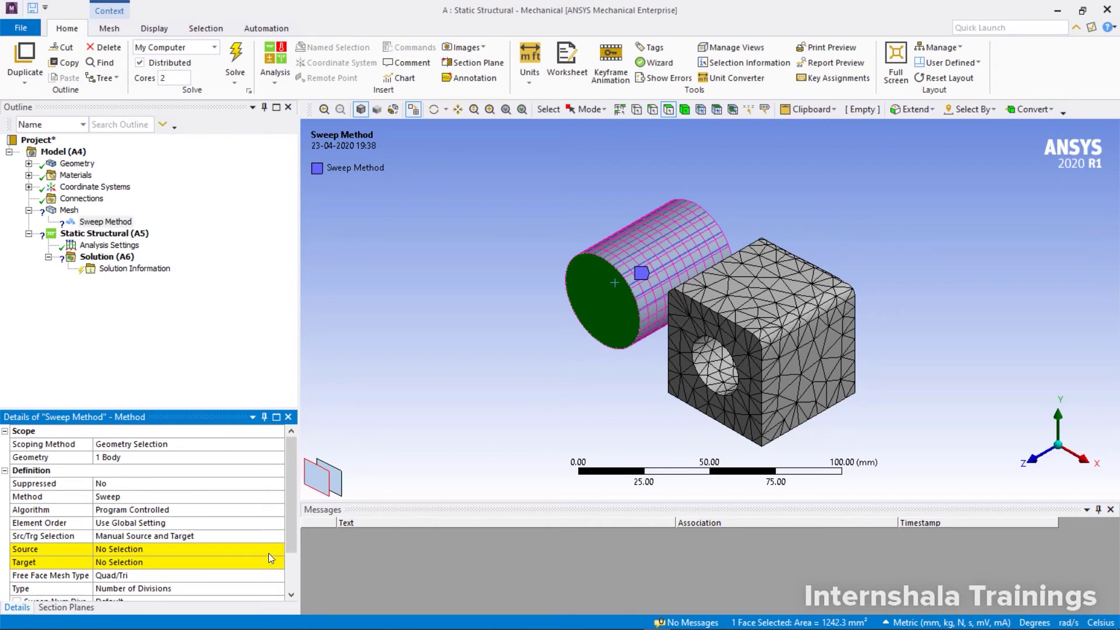
Return the Sweep method's source/target selection to Automatic
click(278, 535)
click(278, 534)
click(278, 547)
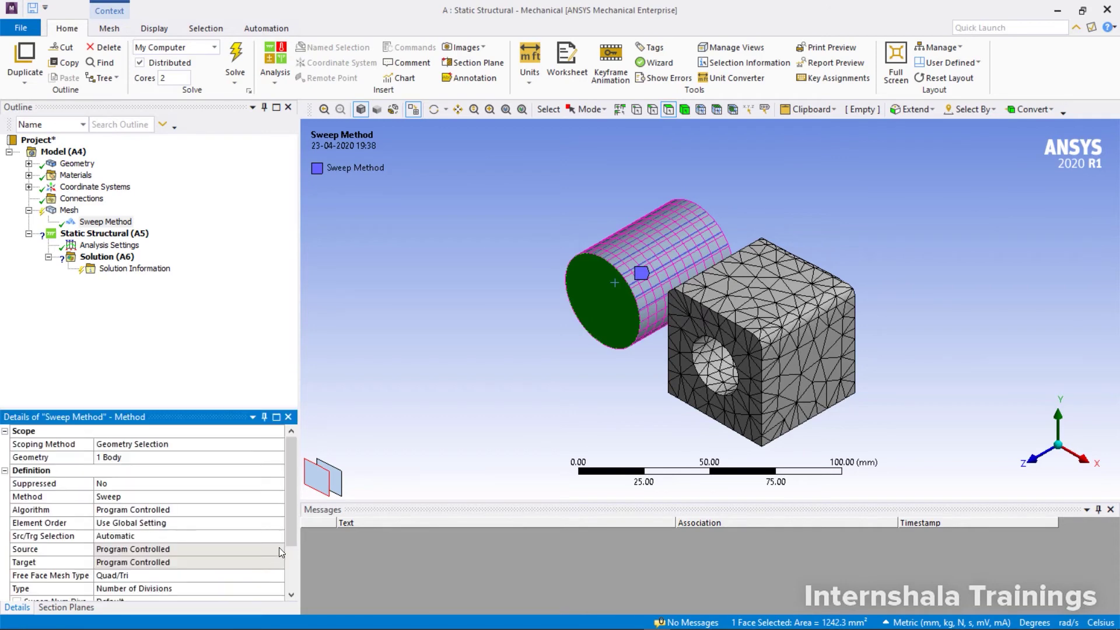
Generate the mesh with the Sweep method and inspect the elements on the cylinder's side and end face
right_click(68, 209)
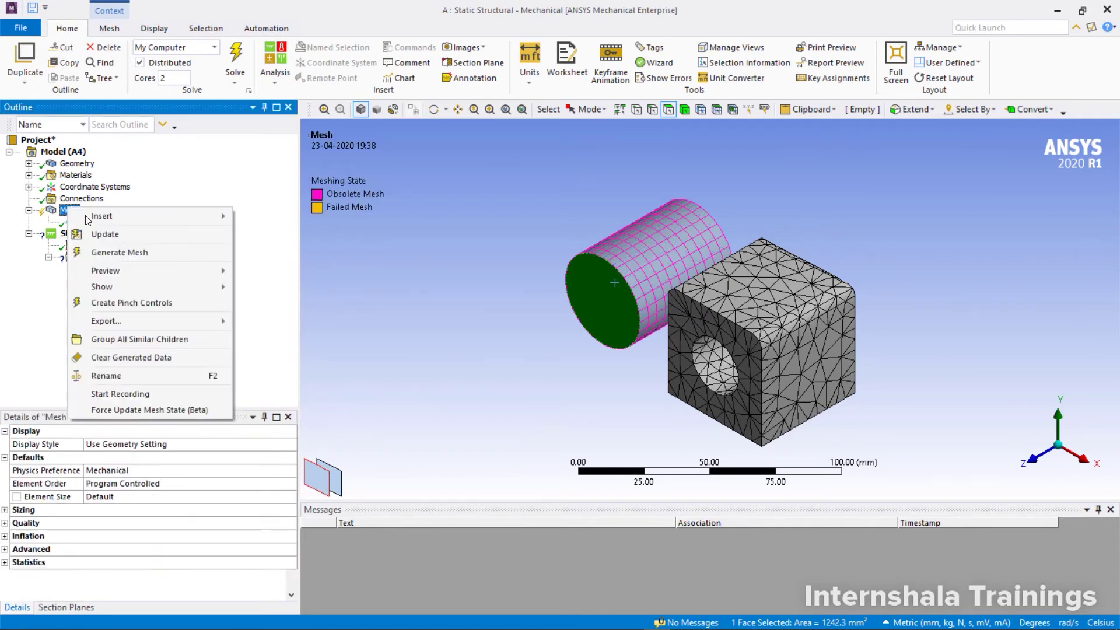
click(114, 252)
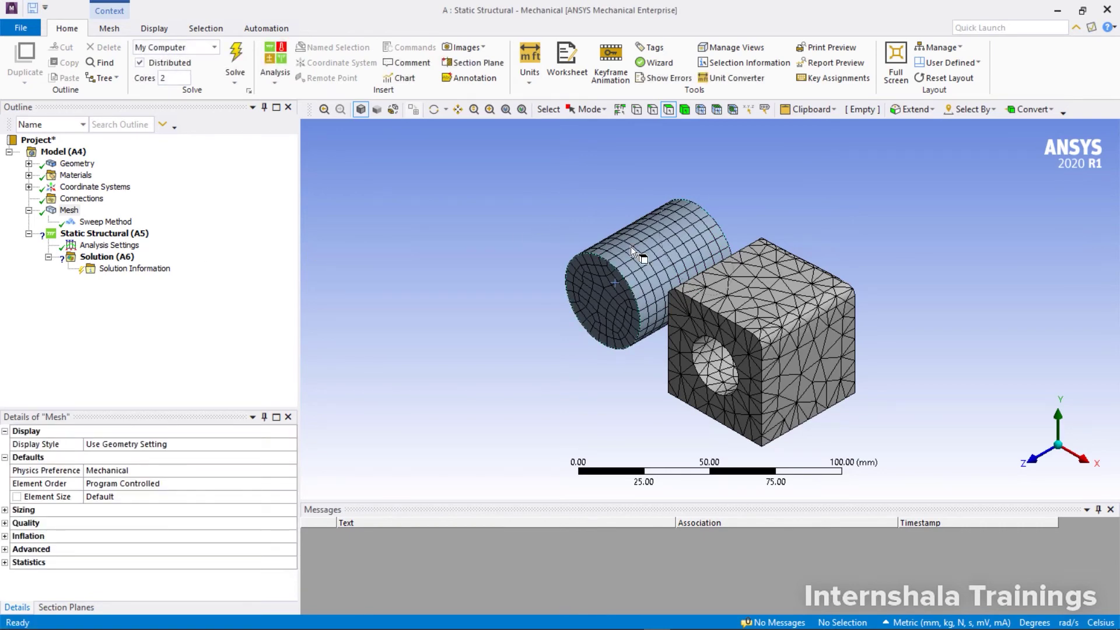
middle_drag(641, 253, 651, 276)
scroll(620, 255, up, 3)
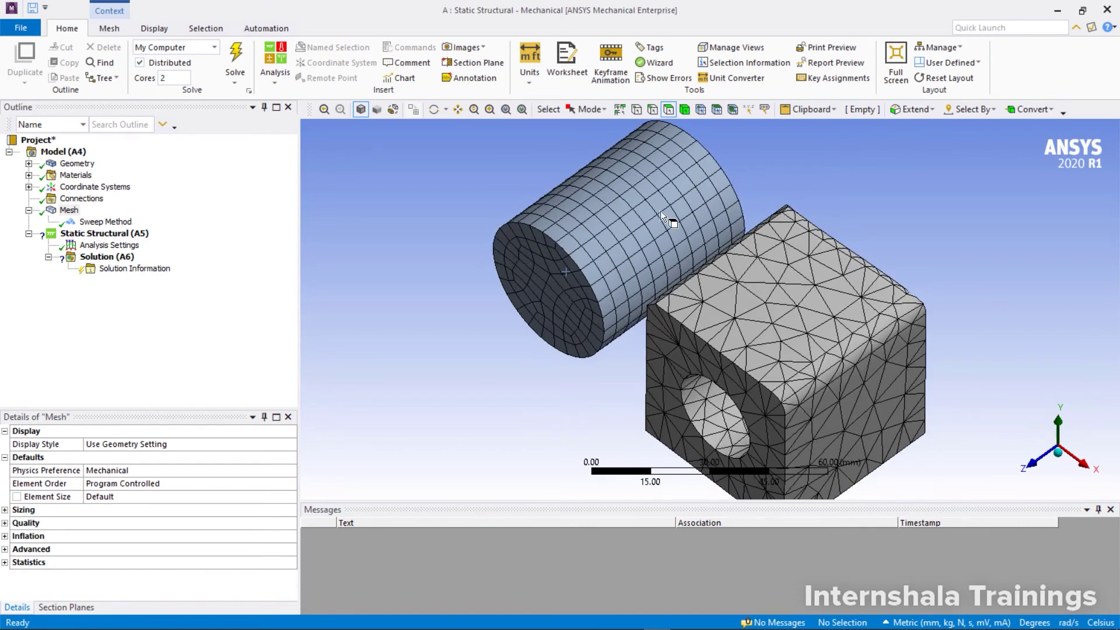
middle_drag(580, 254, 604, 238)
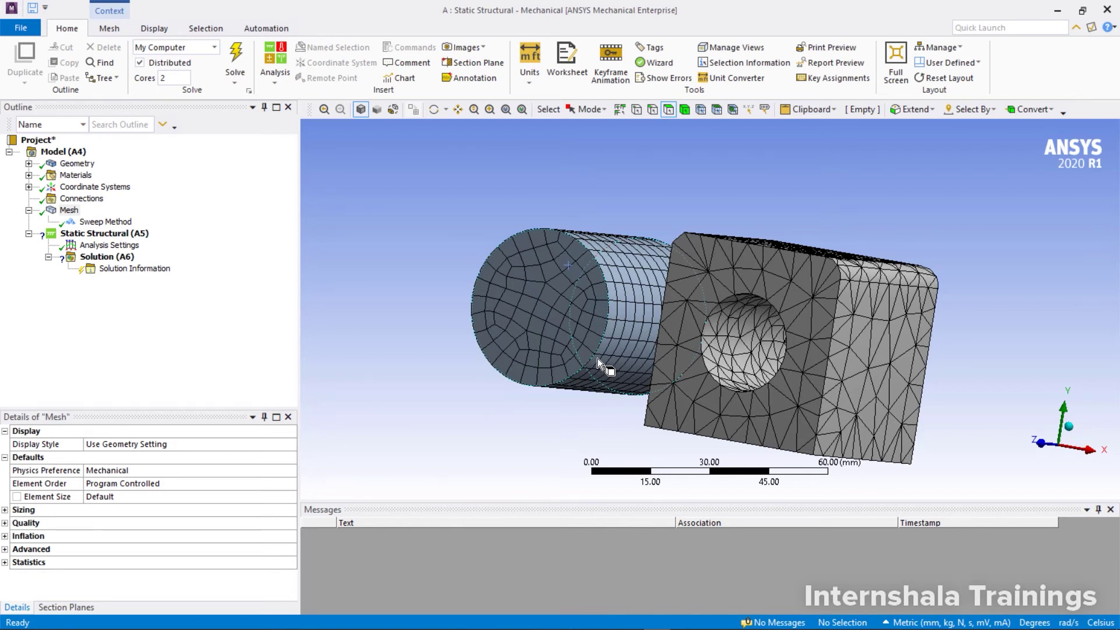
Delete the Sweep Method from the mesh
click(105, 224)
right_click(106, 224)
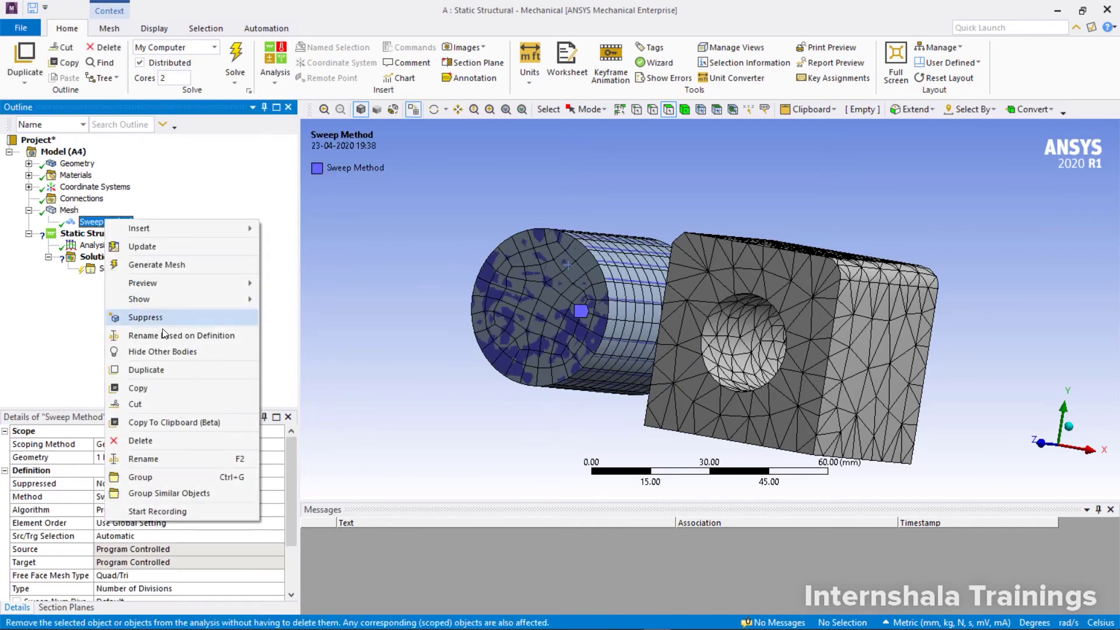
click(170, 442)
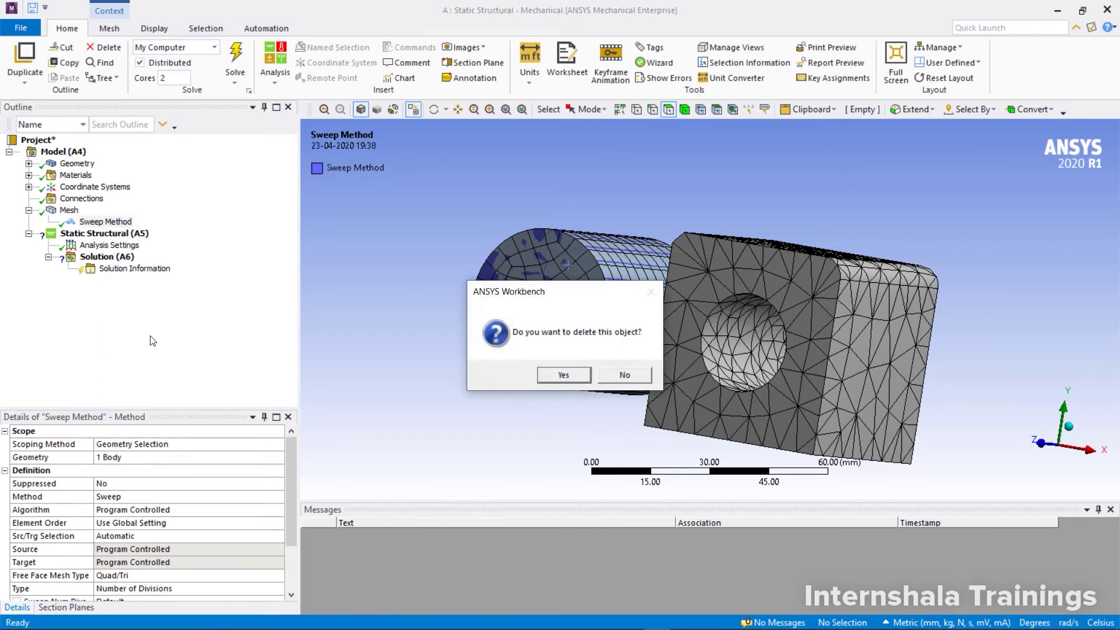
click(554, 378)
Insert a new mesh method and scope it to both the cylinder and the block
right_click(70, 211)
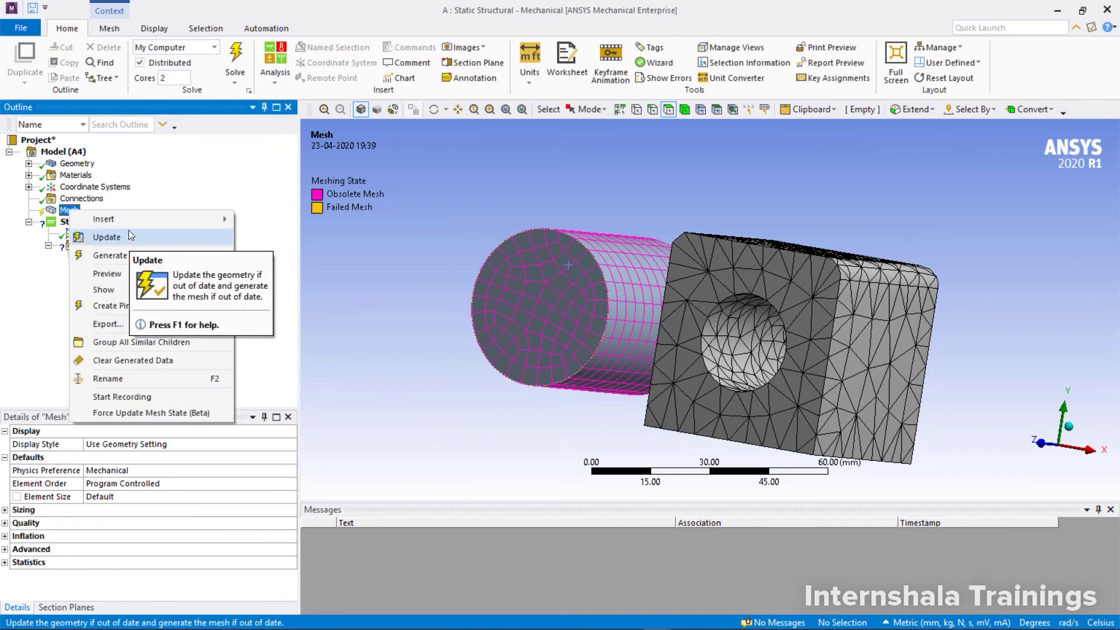
mouse_move(129, 221)
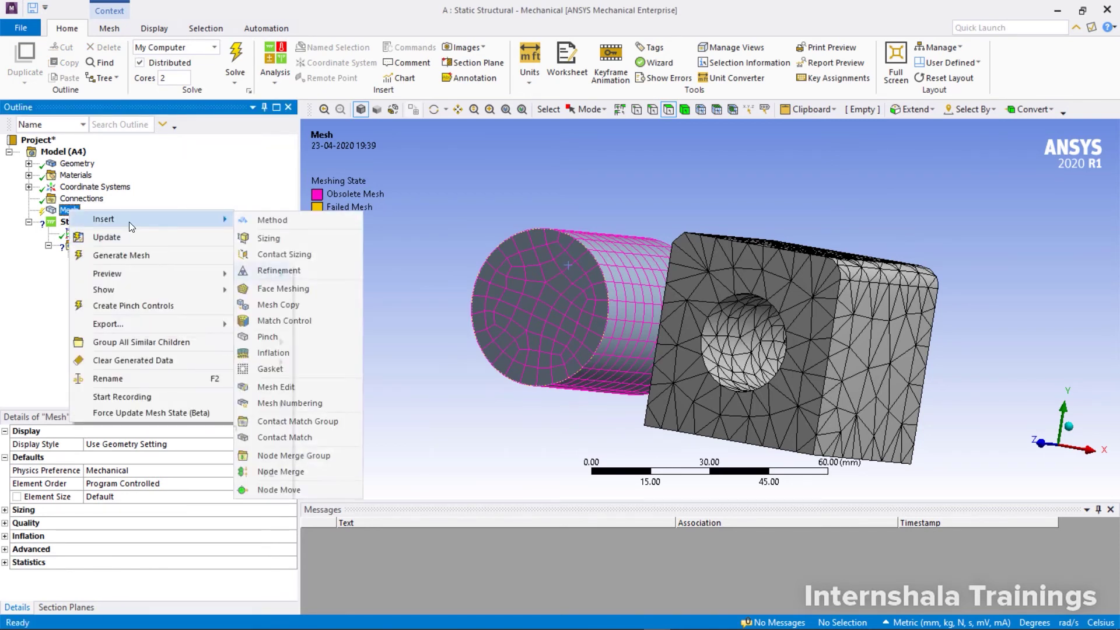
click(269, 222)
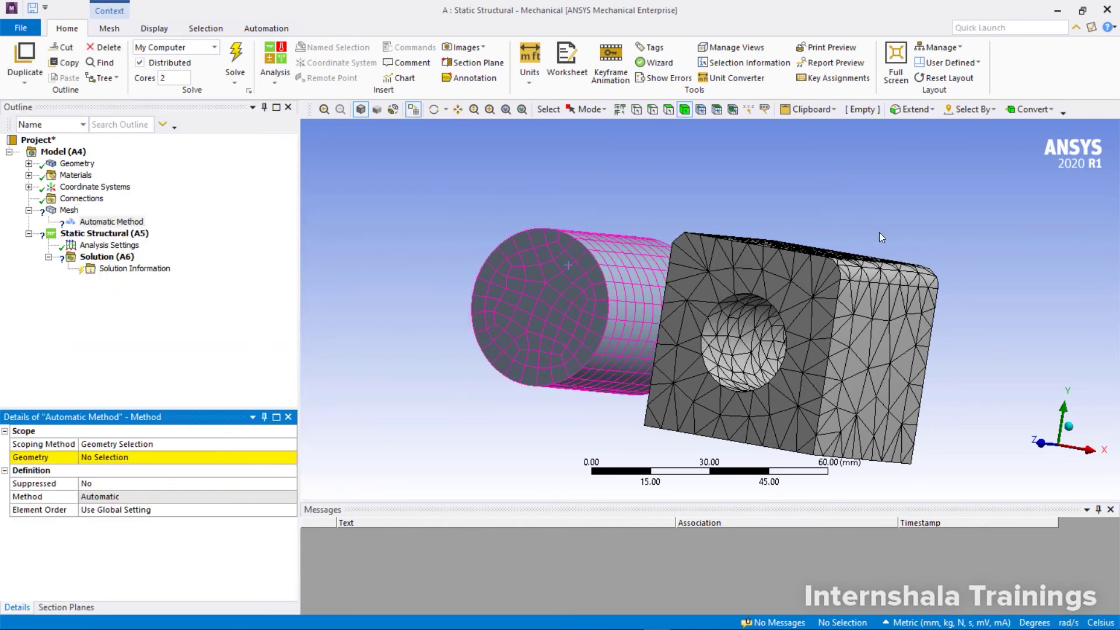
click(618, 315)
ctrl+click(730, 303)
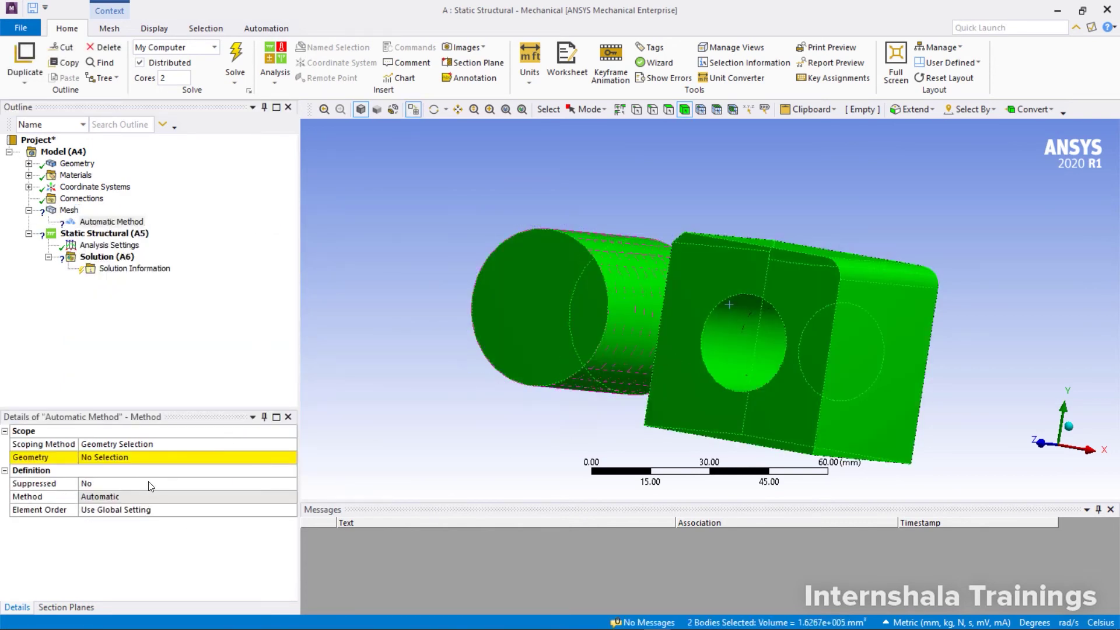
click(129, 457)
click(96, 457)
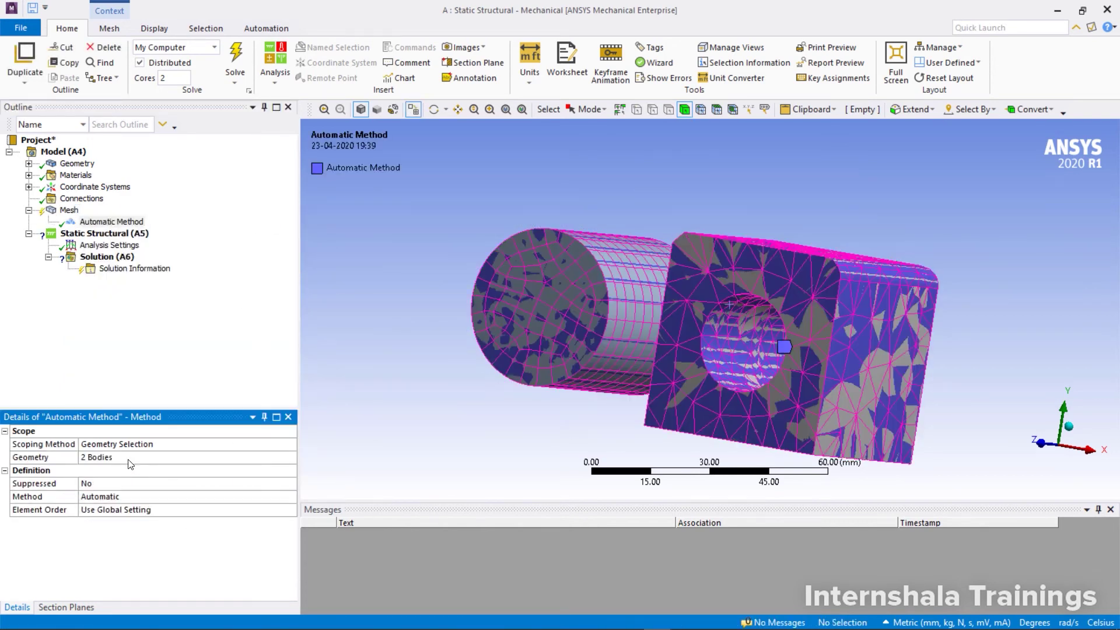
Set the method for both bodies to MultiZone and generate the mesh
click(266, 497)
click(290, 497)
click(280, 546)
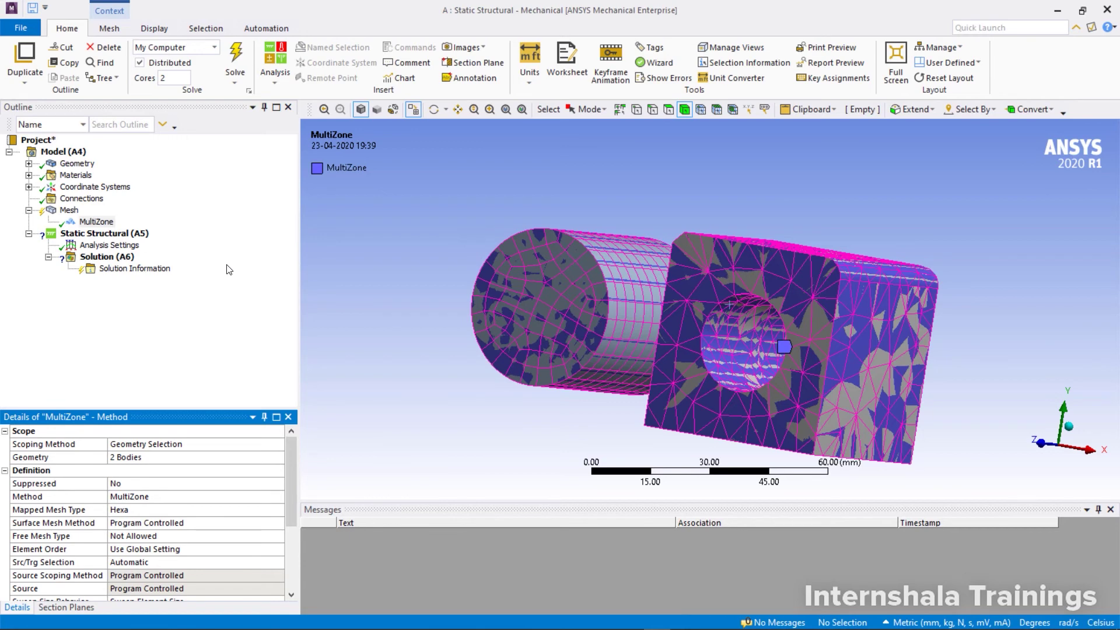
right_click(69, 210)
click(105, 260)
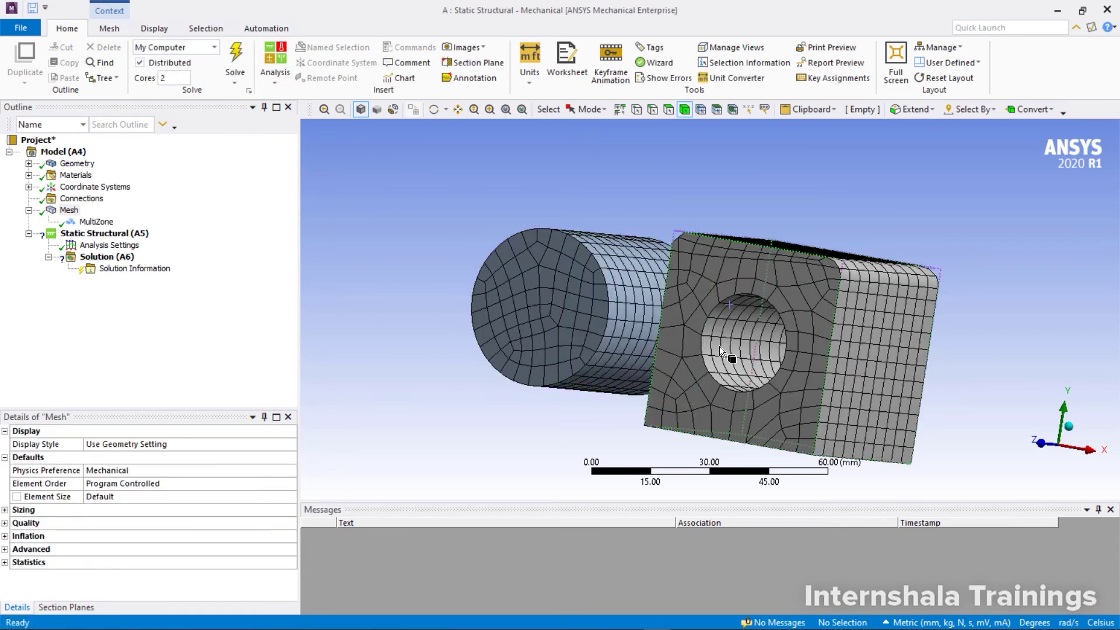
Examine the MultiZone mesh on the cylinder, inside the block's hole and across the block's outer faces
scroll(719, 345, up, 4)
scroll(737, 344, up, 2)
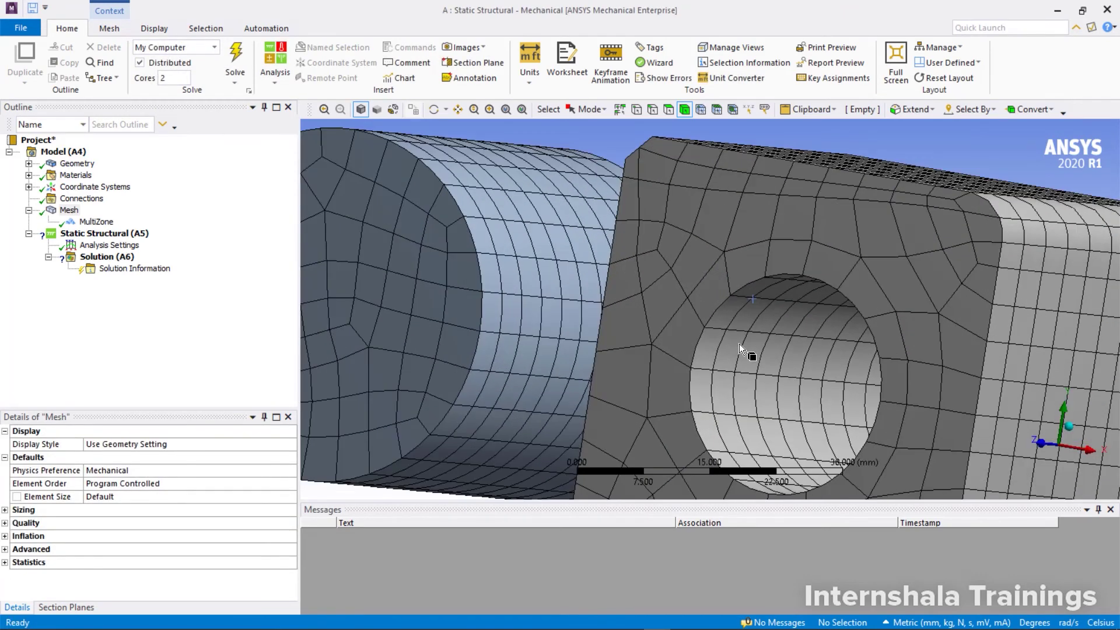
middle_drag(740, 344, 749, 325)
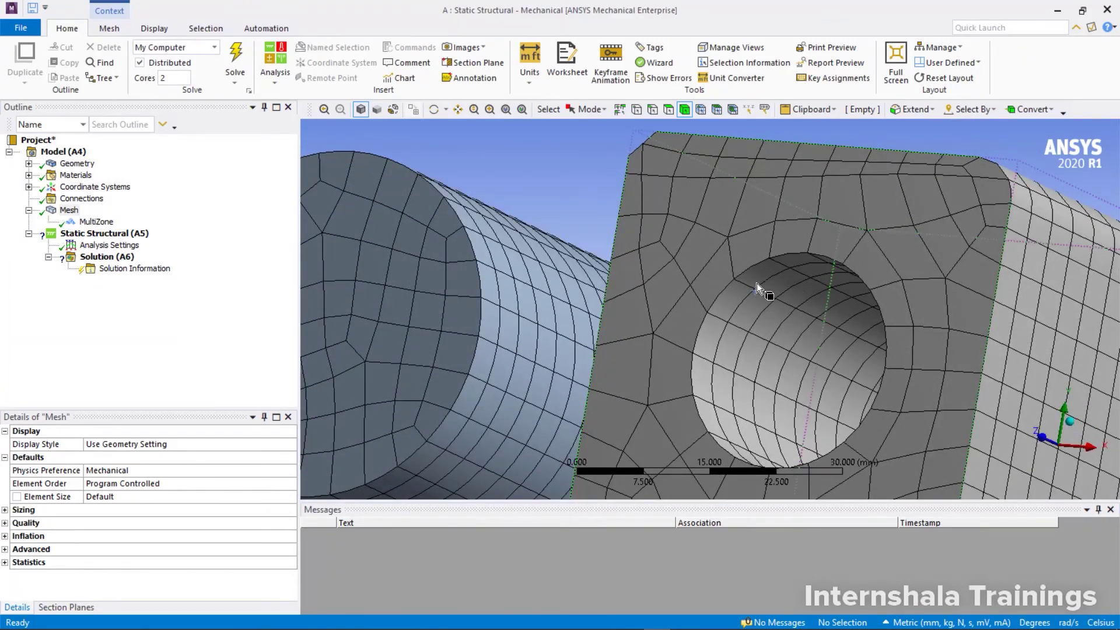
scroll(806, 425, down, 3)
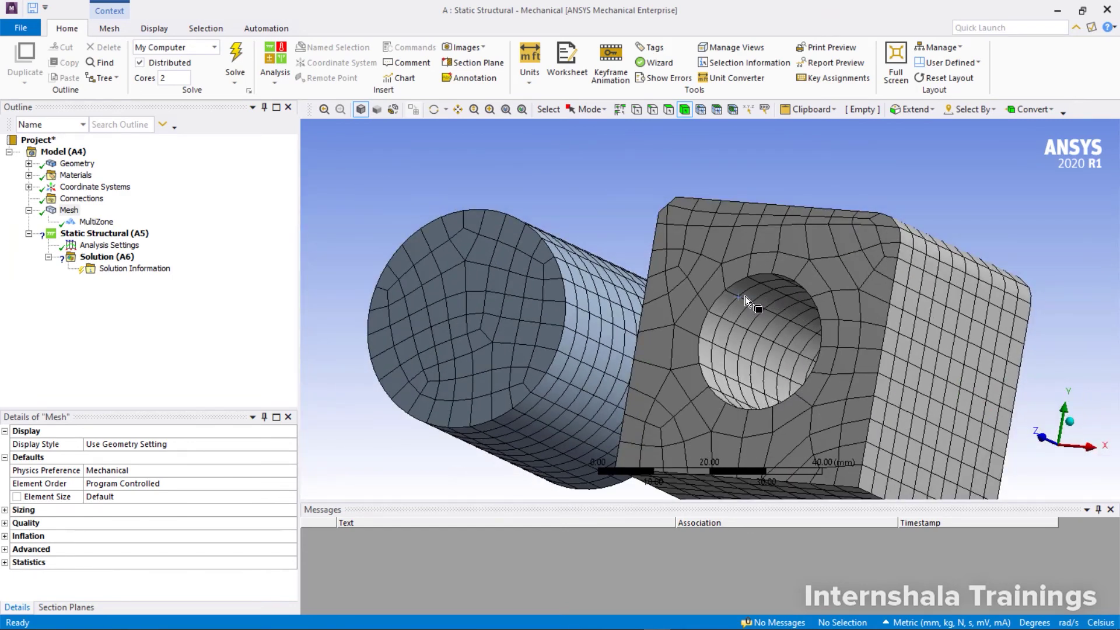
middle_drag(720, 230, 902, 307)
middle_drag(1021, 264, 1112, 285)
middle_drag(740, 363, 822, 372)
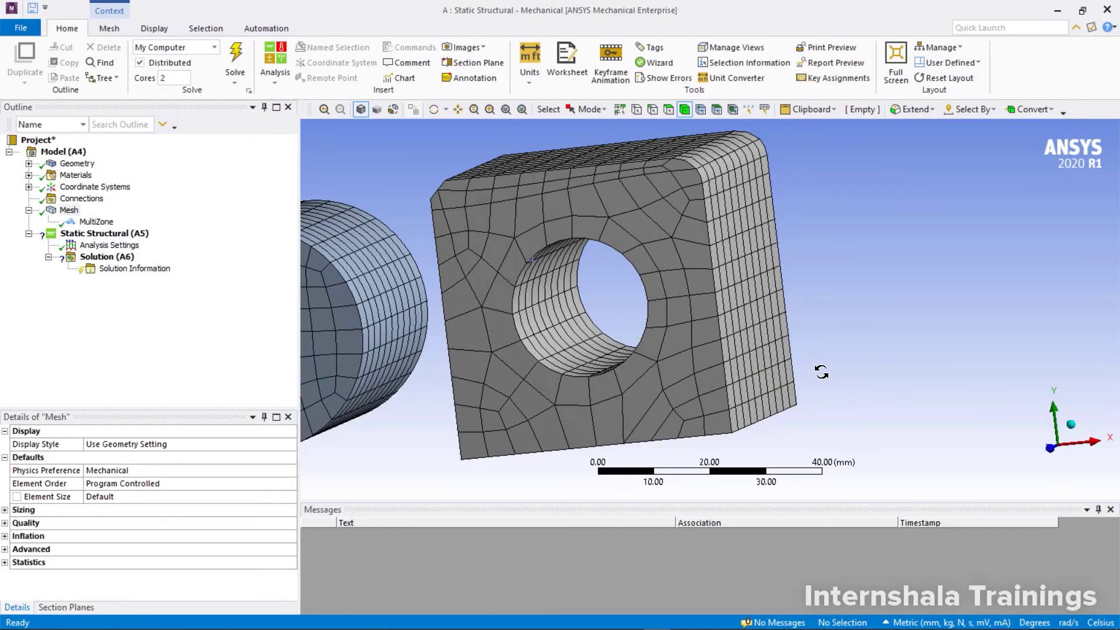
scroll(822, 372, down, 3)
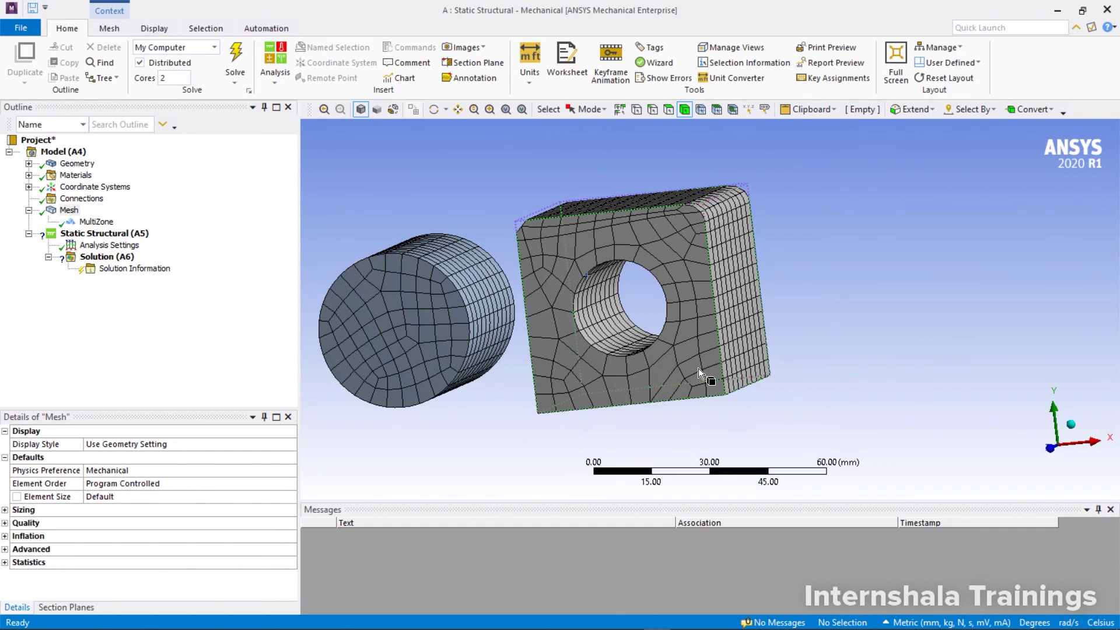
middle_drag(699, 369, 695, 265)
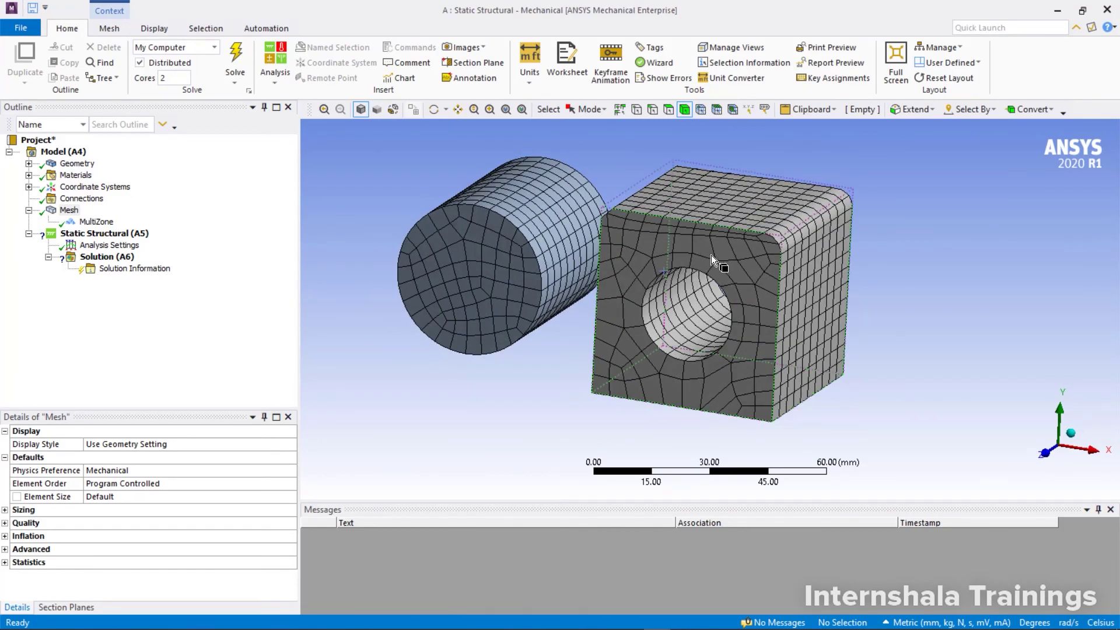